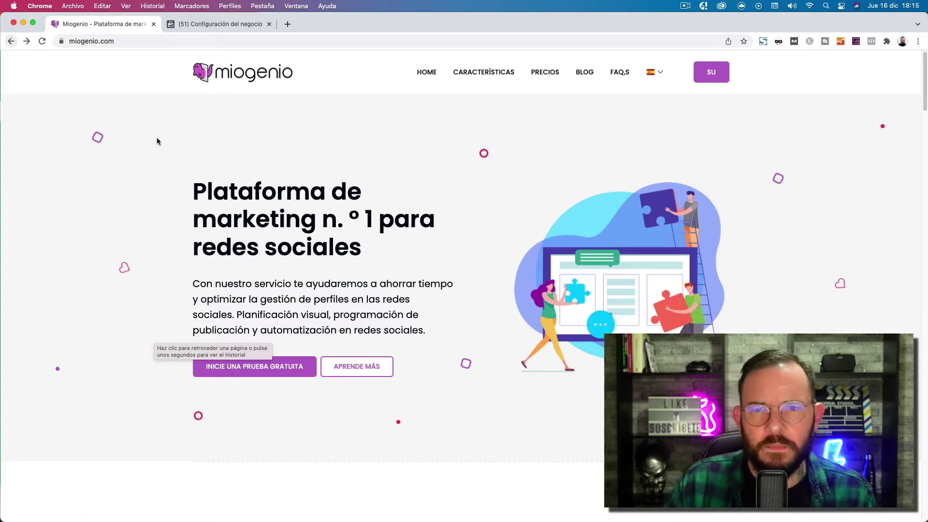
- Switch to the business settings page and open the Administrador de anuncios
click(215, 25)
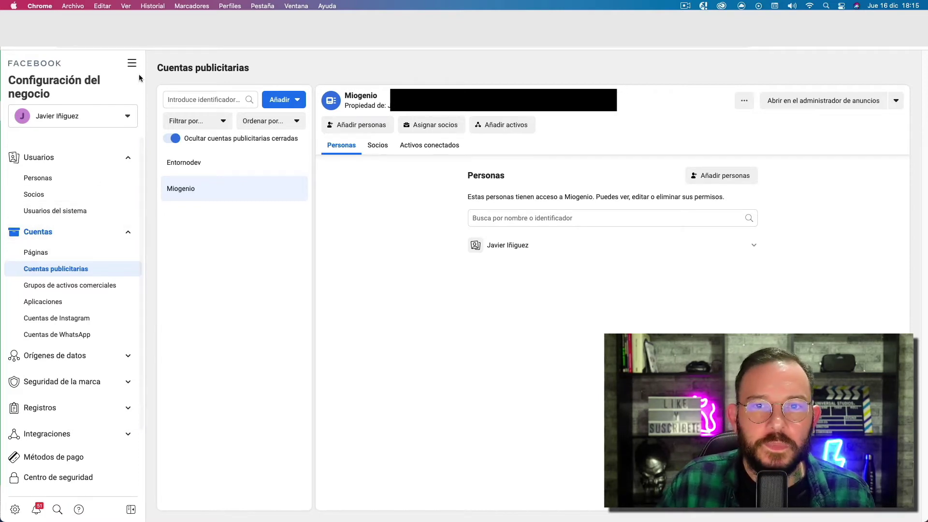
click(132, 63)
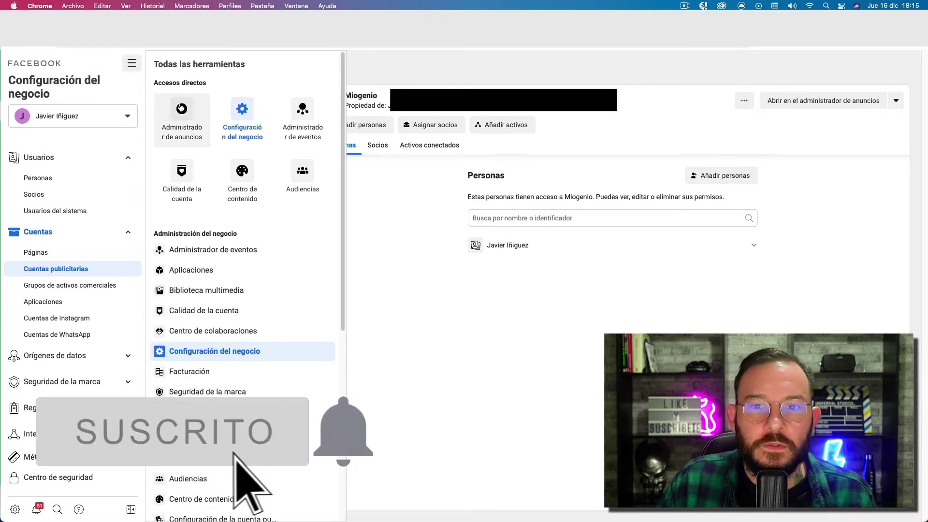
click(181, 109)
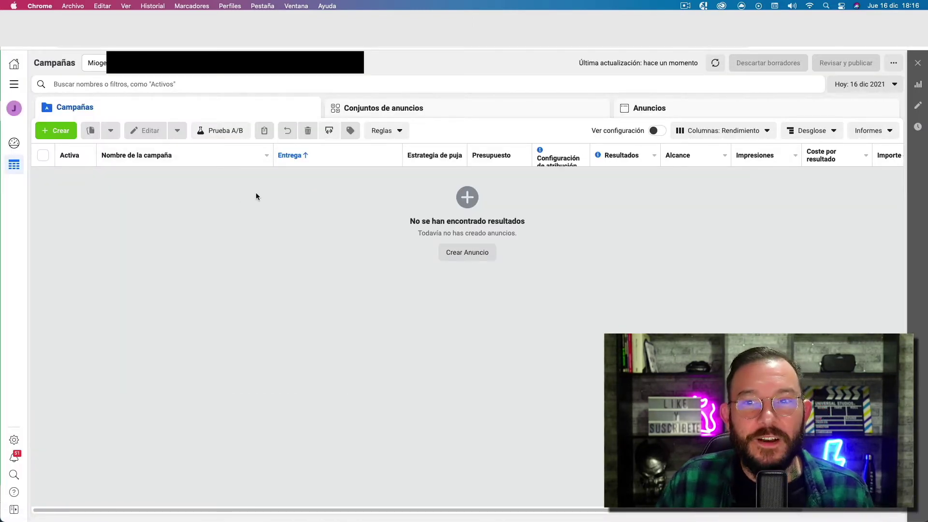
- Create a new campaign with the Tráfico objective and name it Miogenio
click(467, 256)
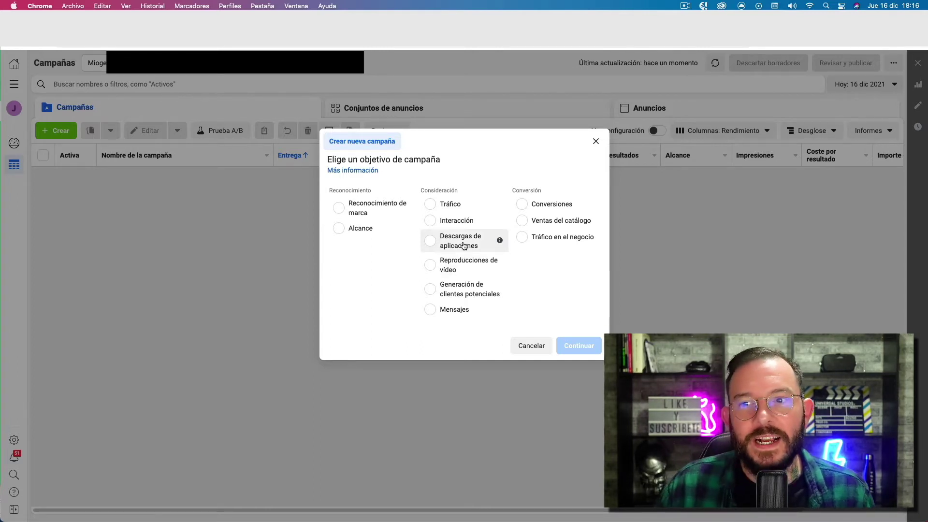
click(430, 205)
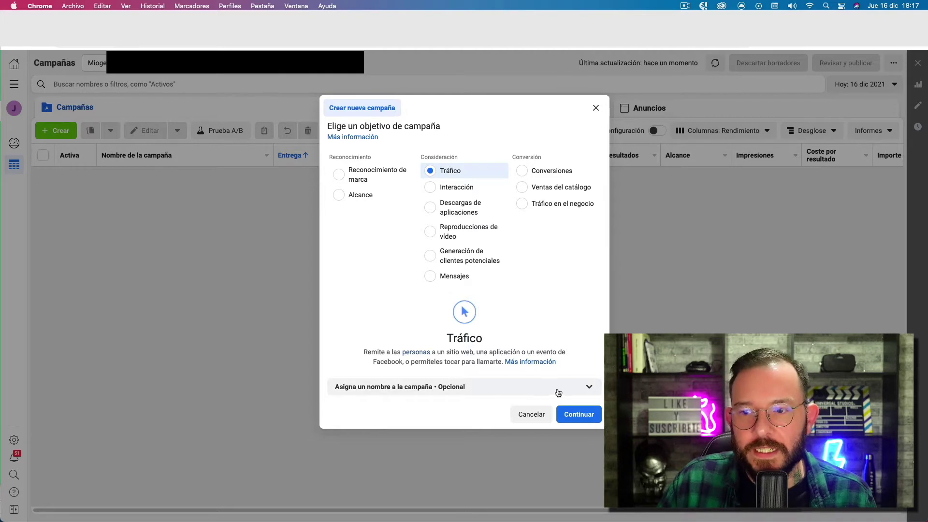
click(580, 387)
click(467, 399)
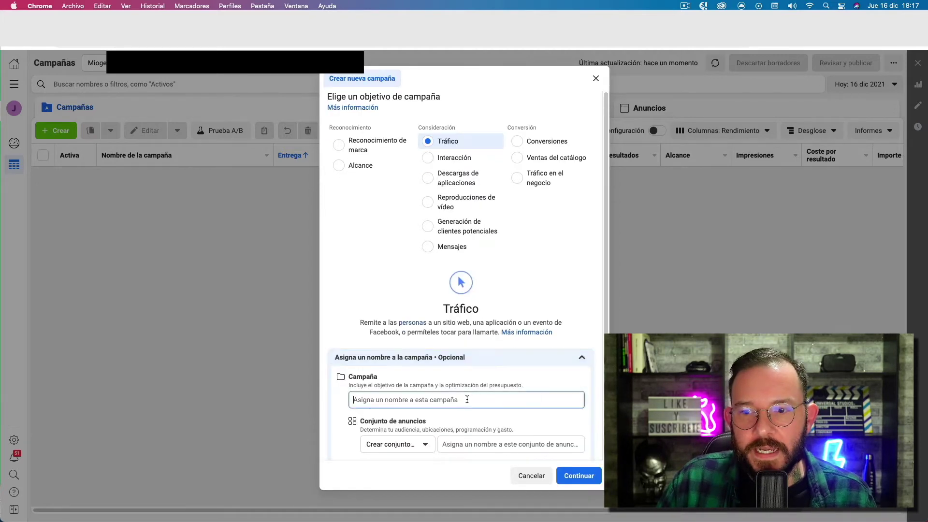
text(Miogenio)
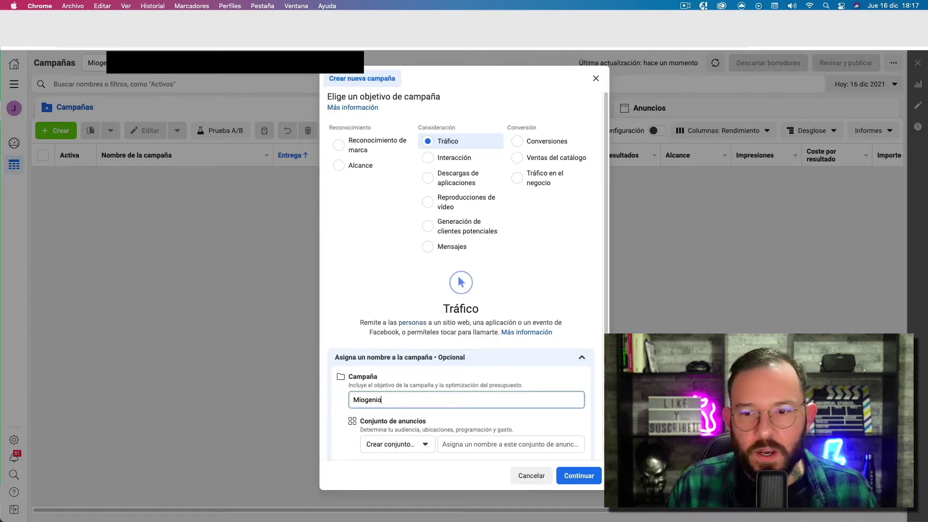
- Name the ad set "Miogenio tráfico" and the ad "Miogenio anuncio", and continue to the campaign editor
click(464, 447)
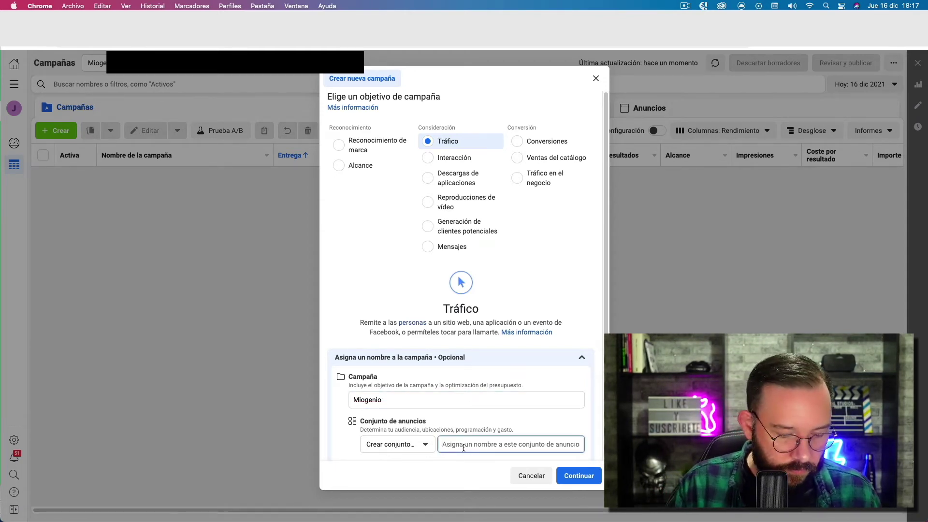
text(Miogenio tráfico)
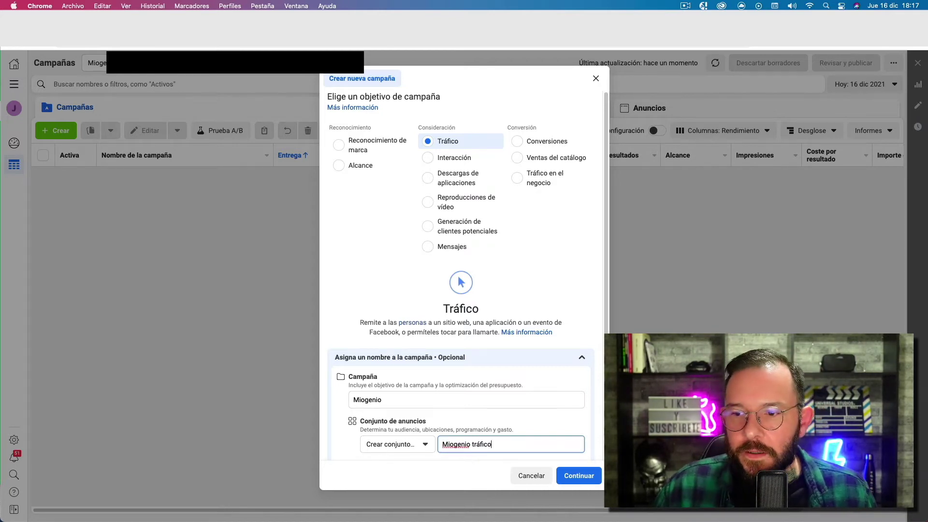
scroll(545, 410, down, 2)
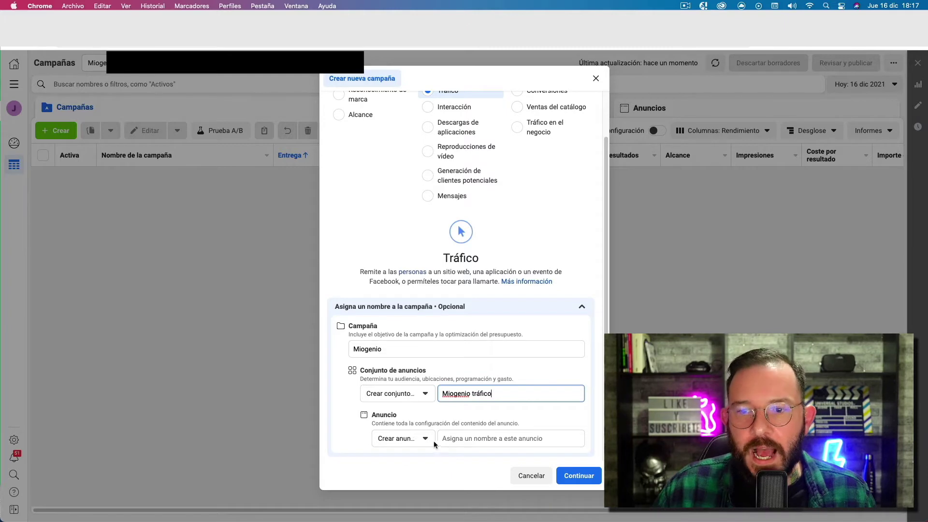
click(472, 439)
text(M)
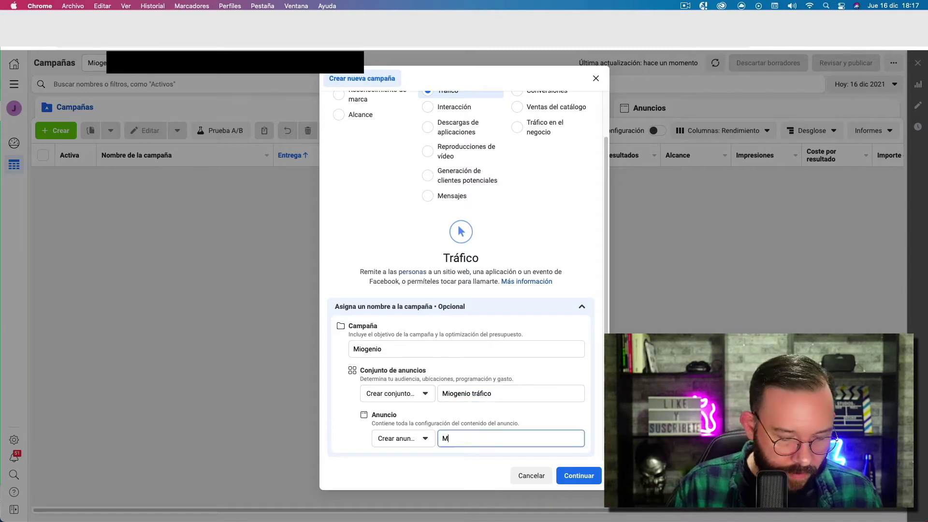
text(iogenio )
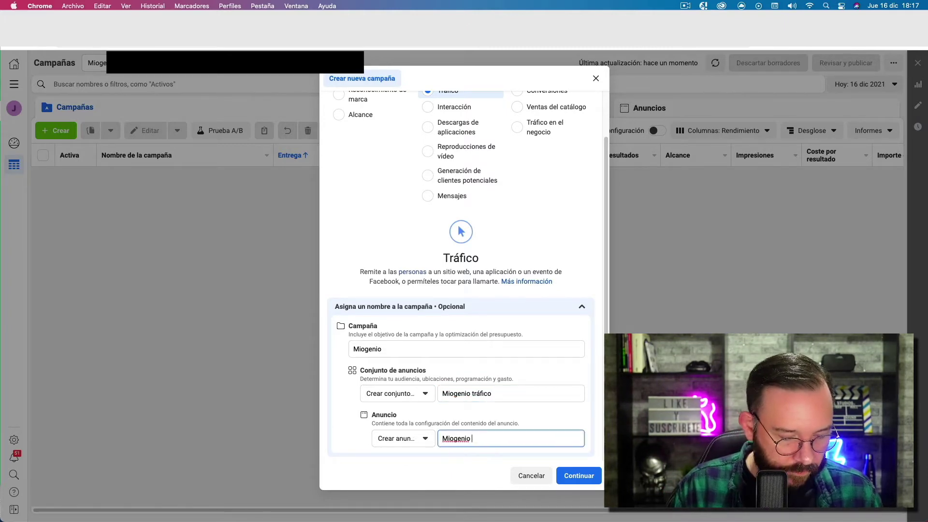
text(anuncio)
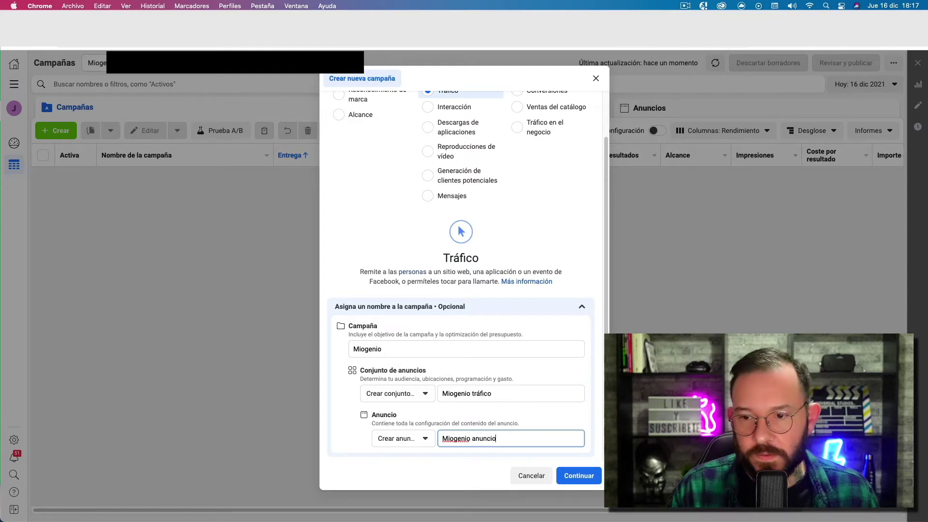
click(569, 476)
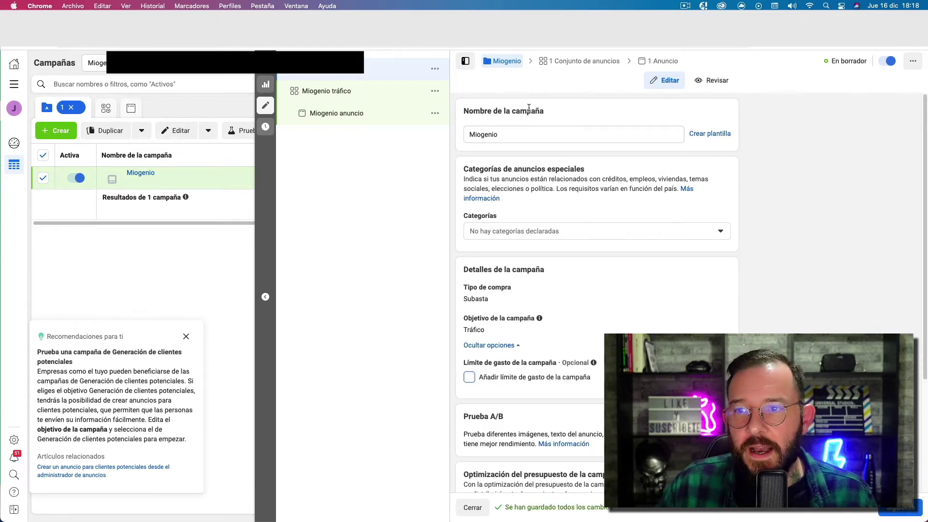
- Review the campaign's name, the available special ad categories and the campaign details
double_click(538, 137)
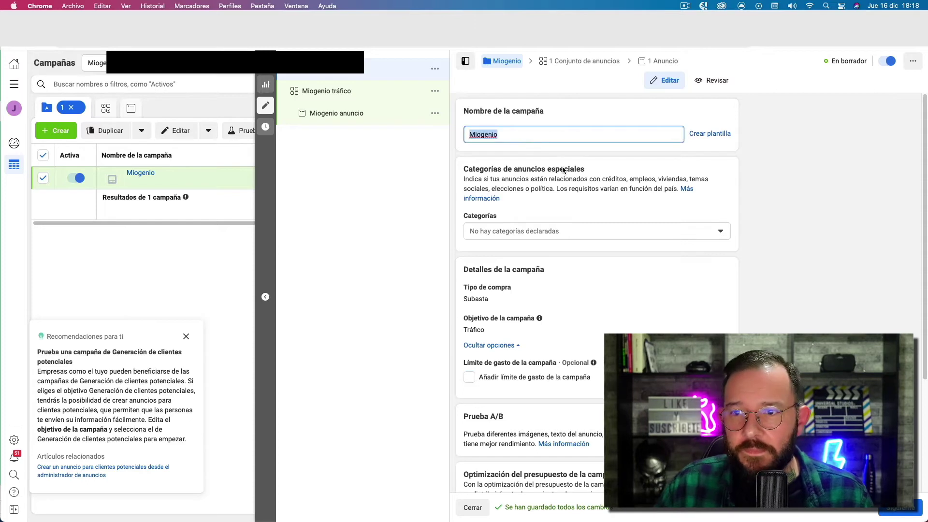
scroll(597, 193, down, 1)
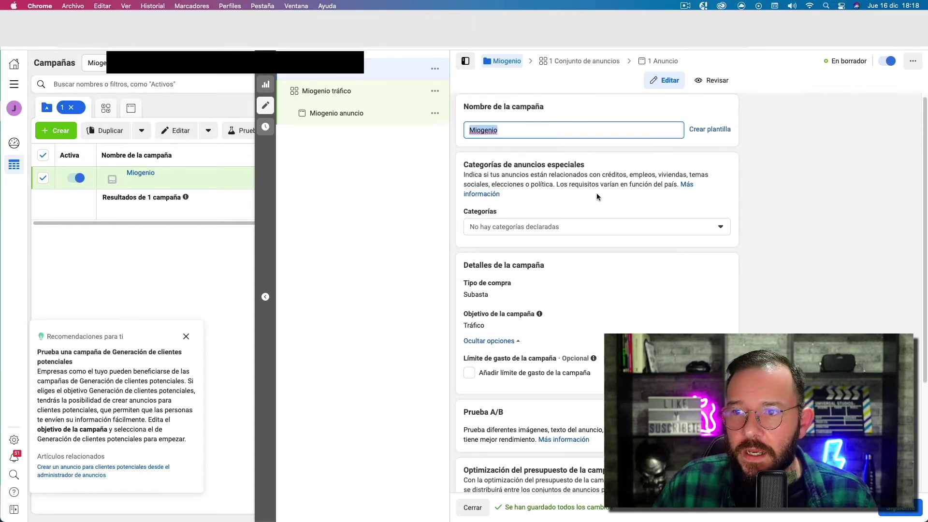
click(523, 225)
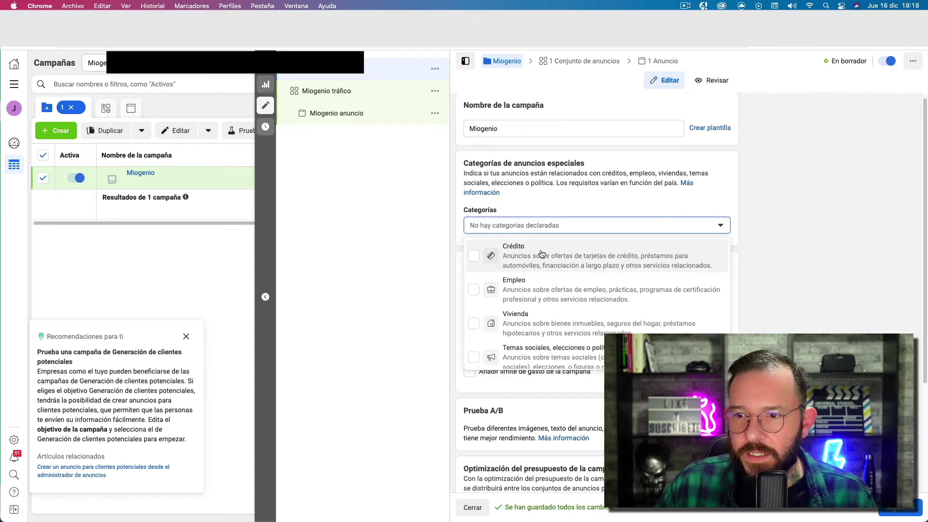
click(544, 225)
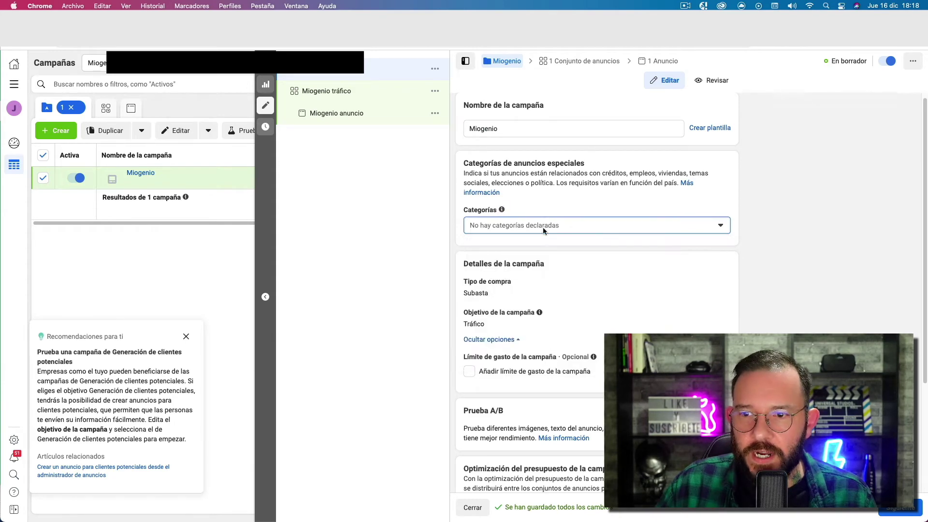
scroll(565, 246, down, 1)
scroll(565, 245, down, 4)
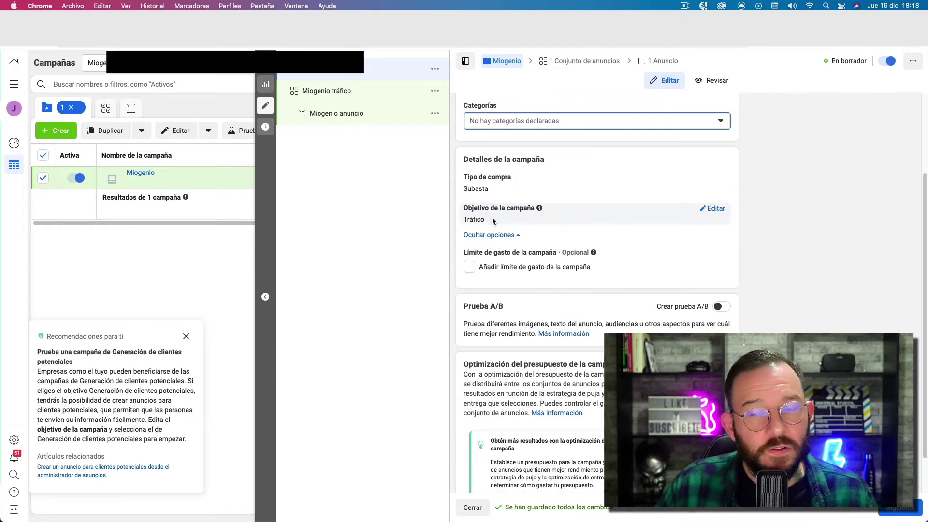
- Enable the A/B test and the campaign budget optimization for the Miogenio campaign
scroll(493, 221, down, 2)
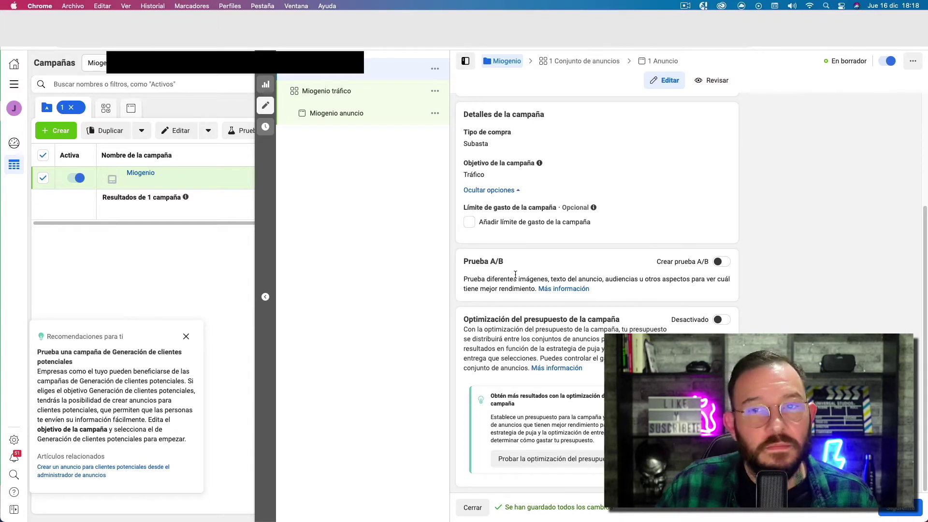
click(721, 262)
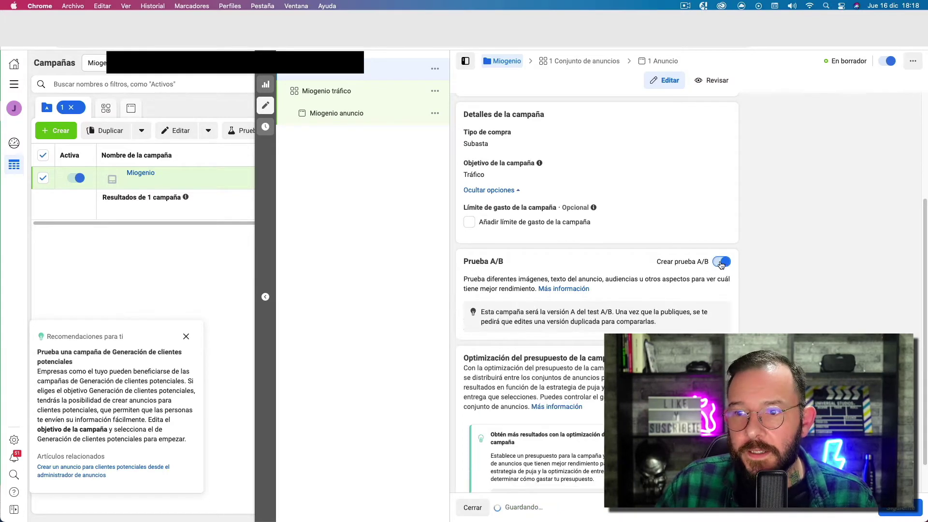
scroll(681, 295, down, 1)
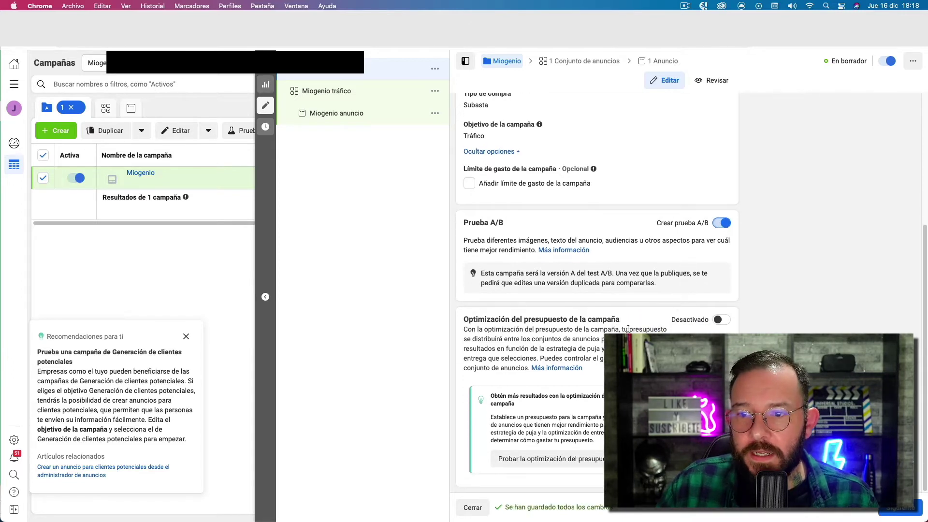
click(723, 320)
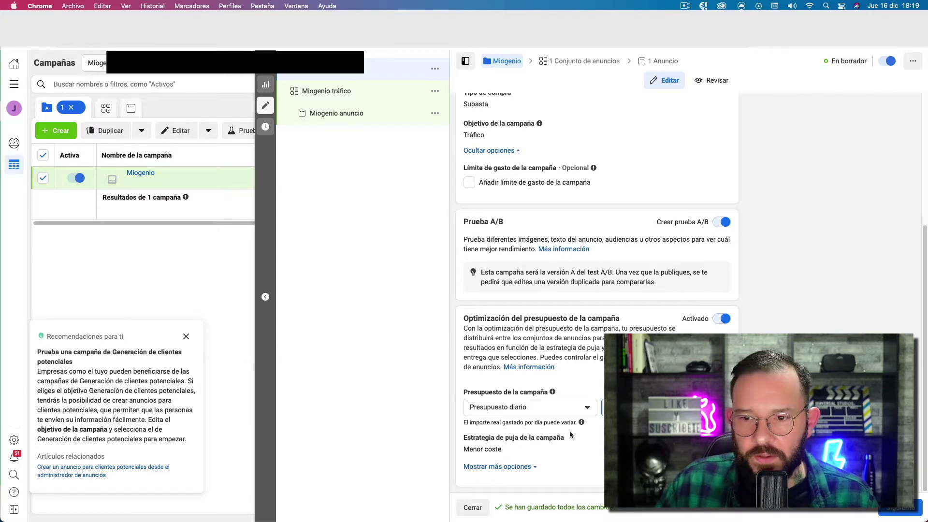
- Expand the campaign budget options and choose Menor coste as the campaign bid strategy
click(505, 466)
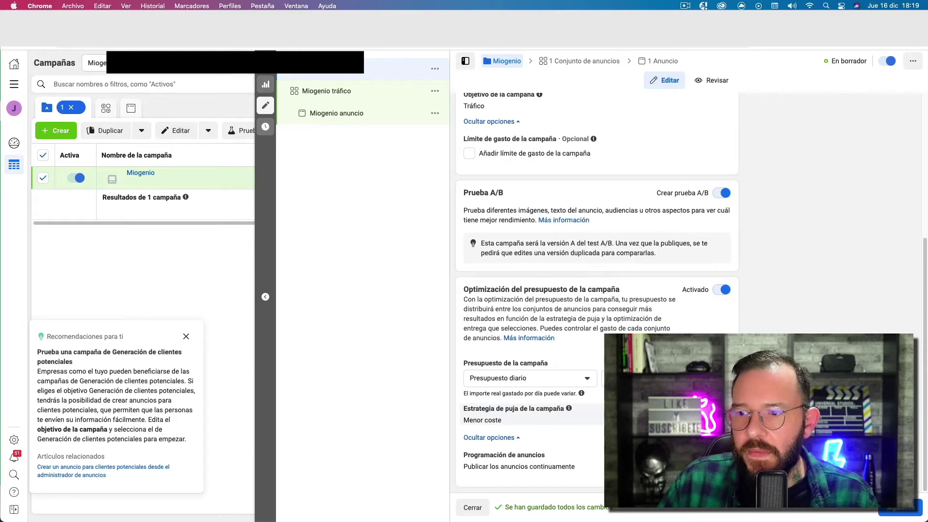
click(537, 416)
click(513, 425)
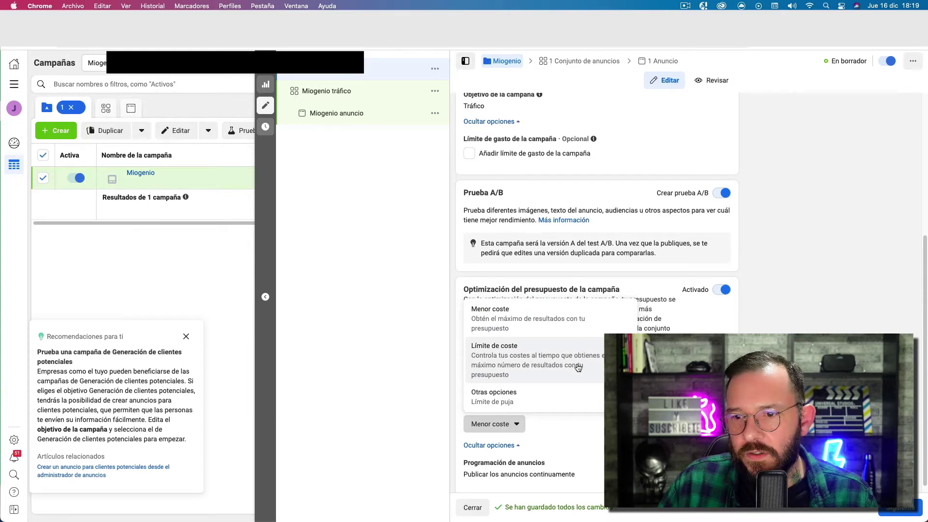
click(552, 314)
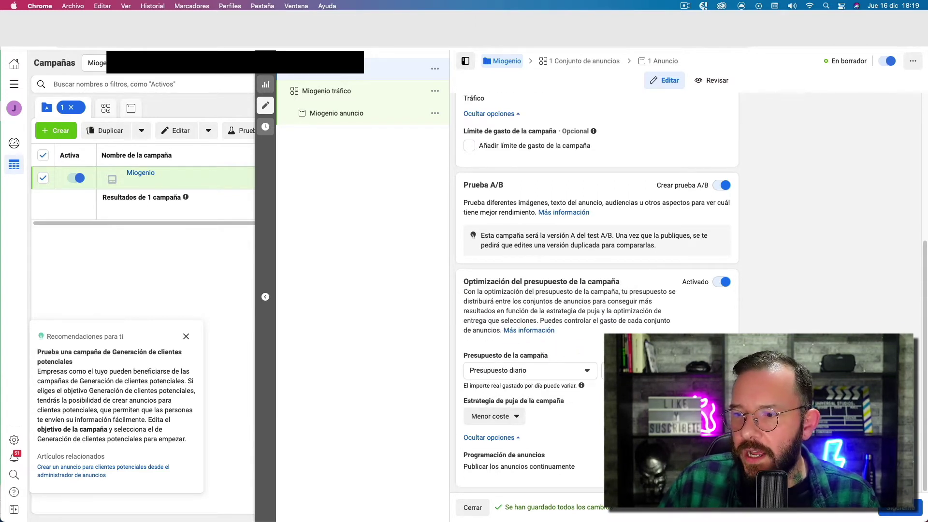
- Open the Miogenio tráfico ad set, review its traffic destinations and enable dynamic content
click(580, 61)
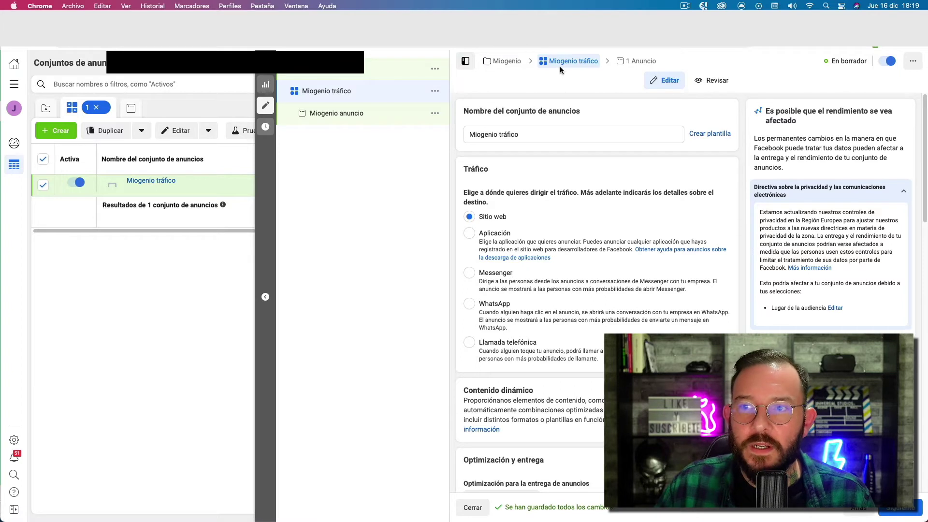
mouse_move(561, 70)
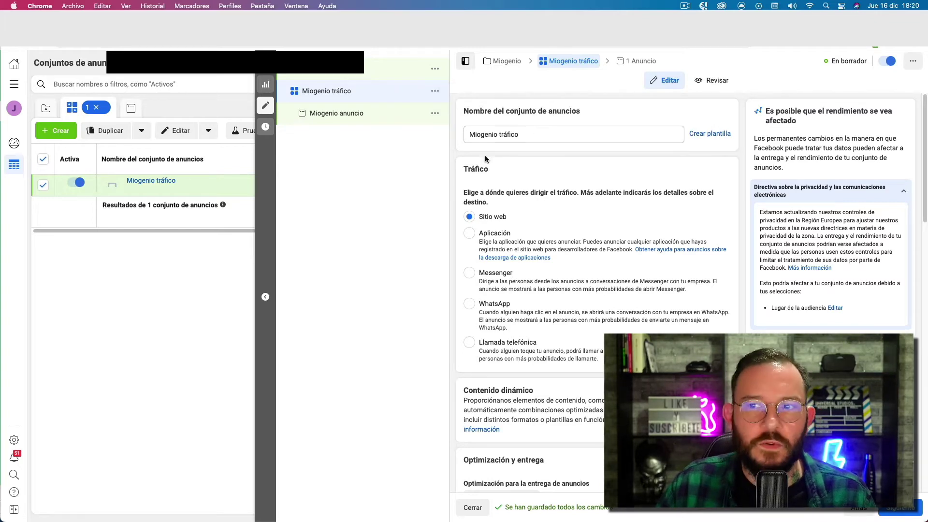
scroll(522, 213, down, 1)
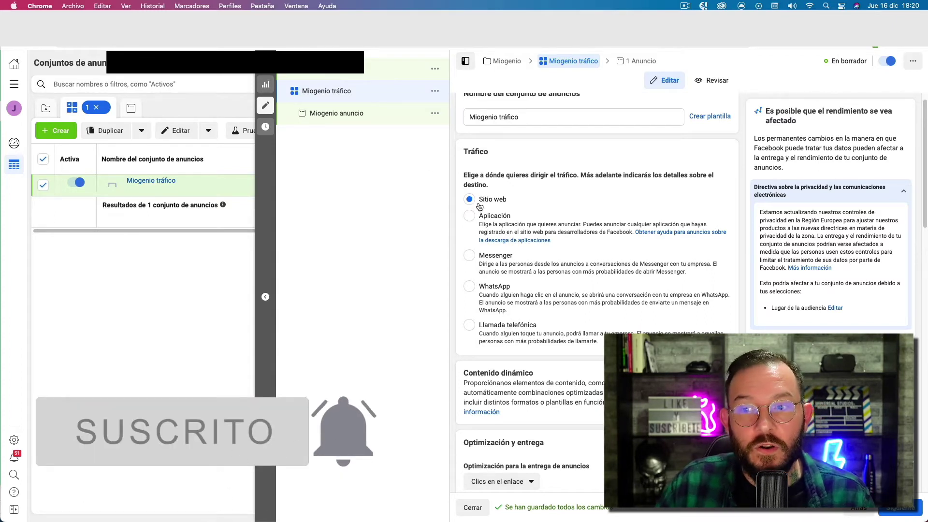
scroll(502, 208, down, 5)
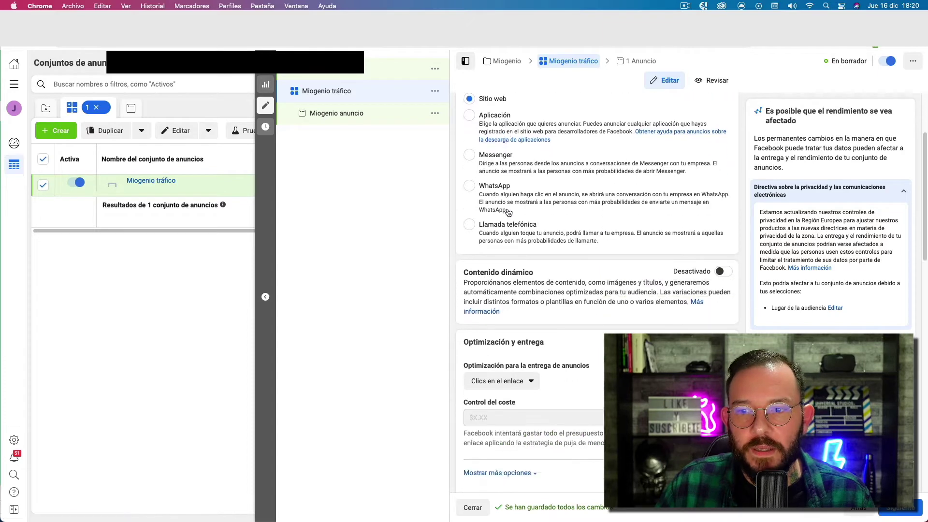
scroll(508, 212, down, 1)
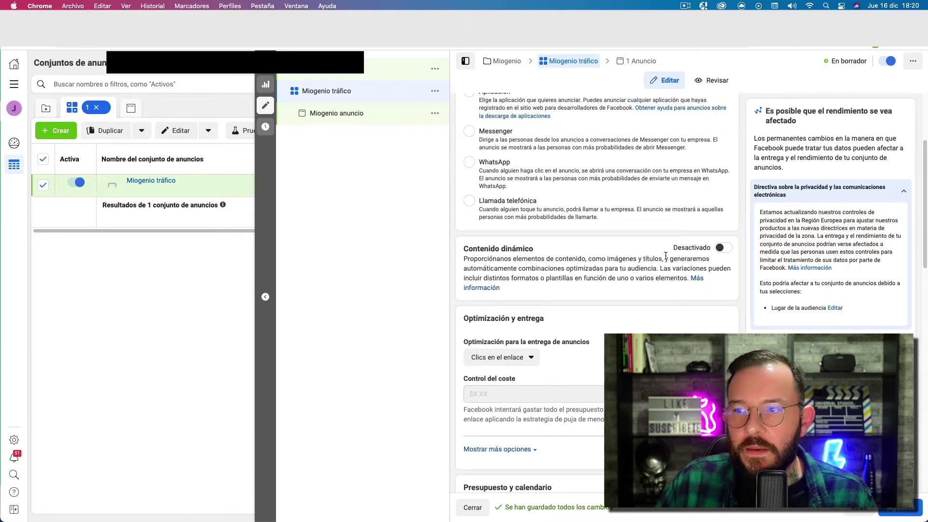
click(722, 247)
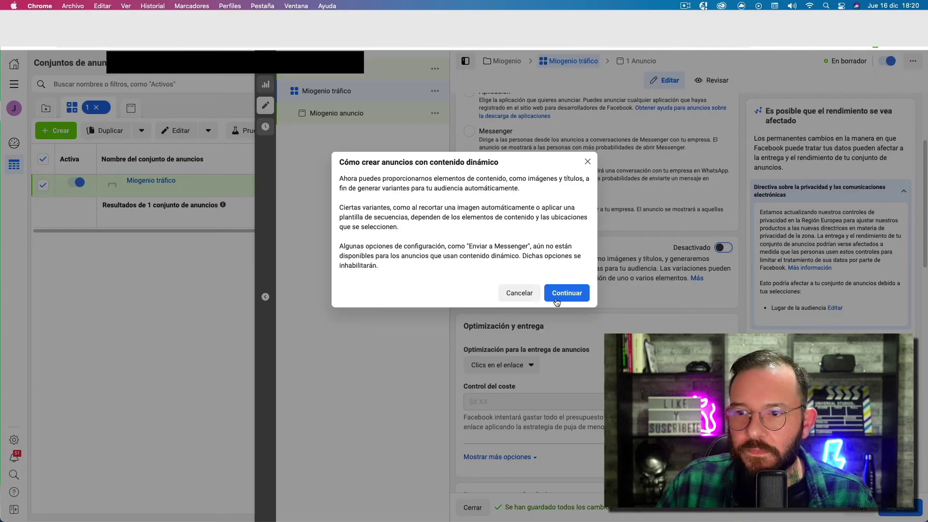
click(561, 292)
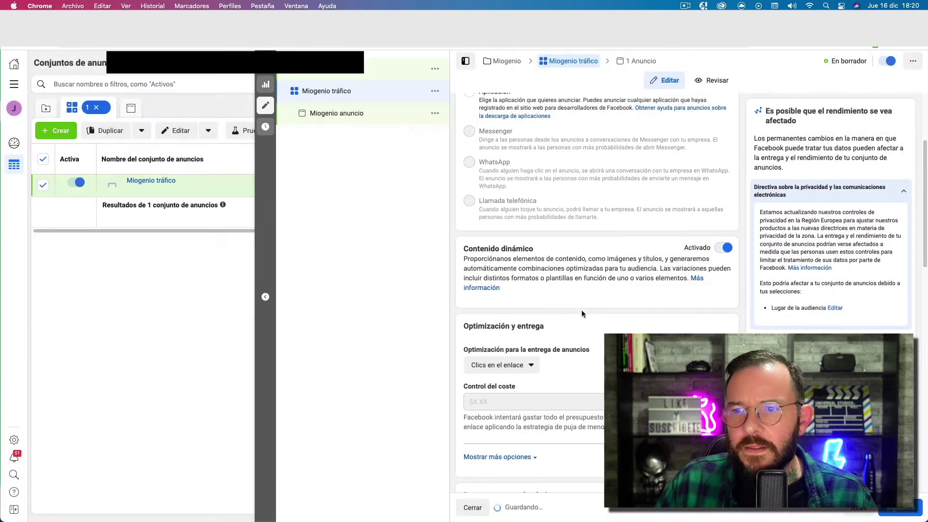
- Choose Clics en el enlace as the Miogenio tráfico ad set's optimization for ad delivery
scroll(582, 312, down, 4)
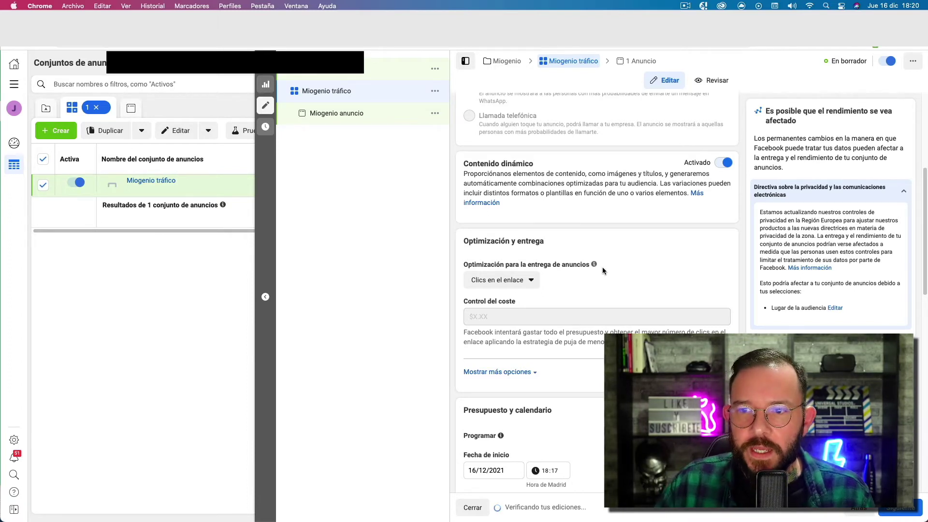
click(534, 281)
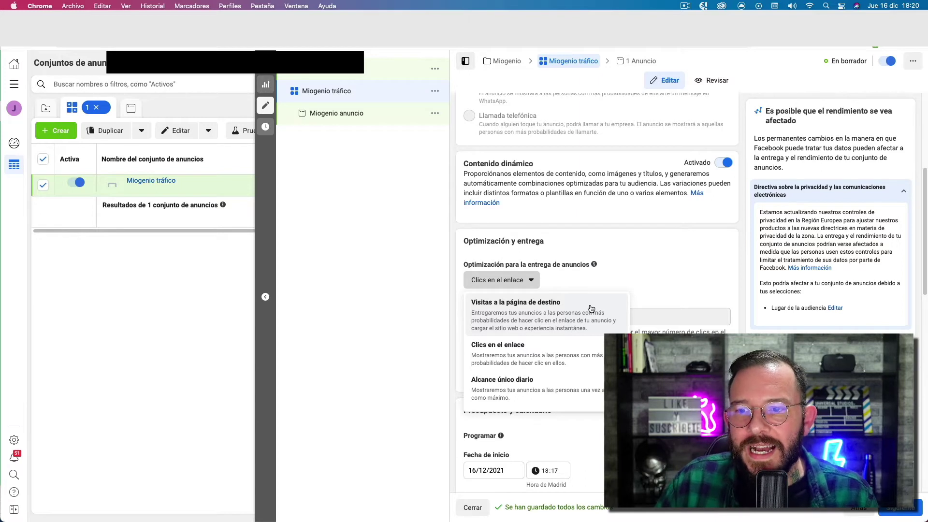
click(600, 356)
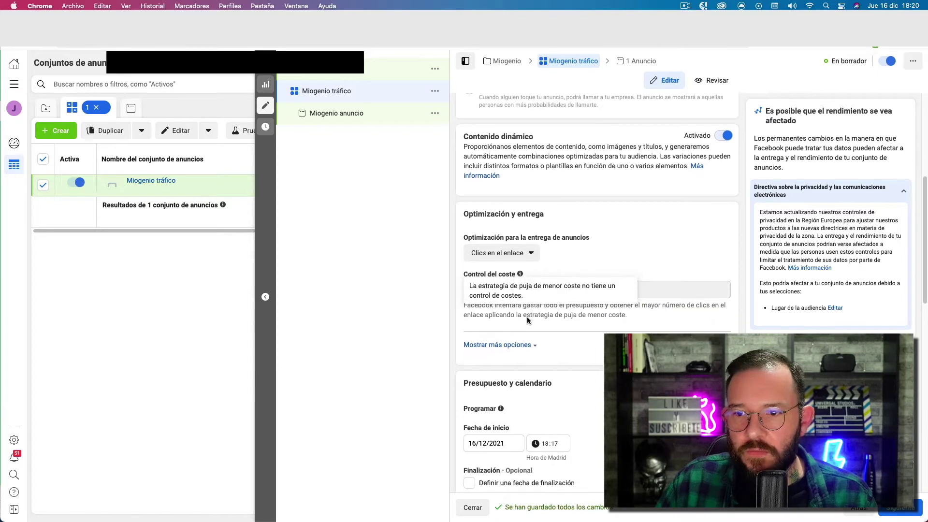
- Open the ad set's audience locations for editing and include Venezuela
scroll(527, 315, down, 2)
scroll(526, 315, down, 4)
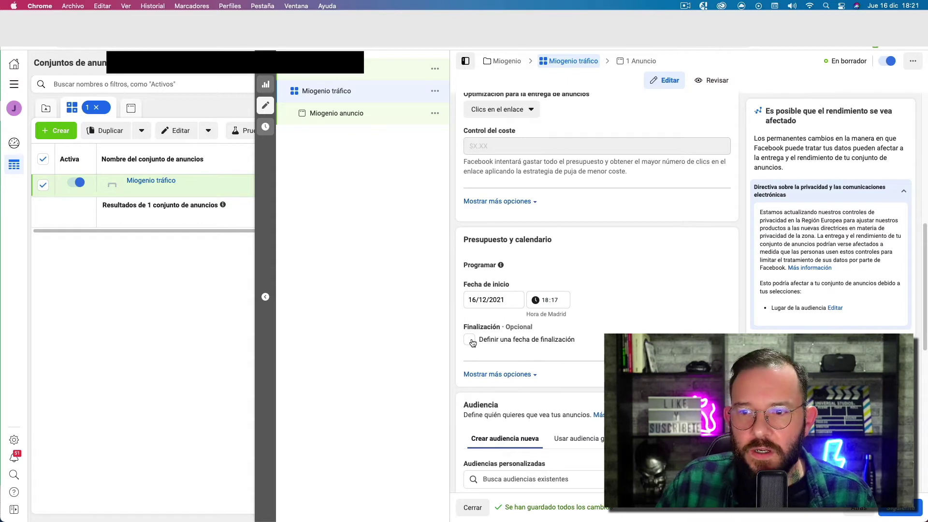
scroll(685, 287, down, 5)
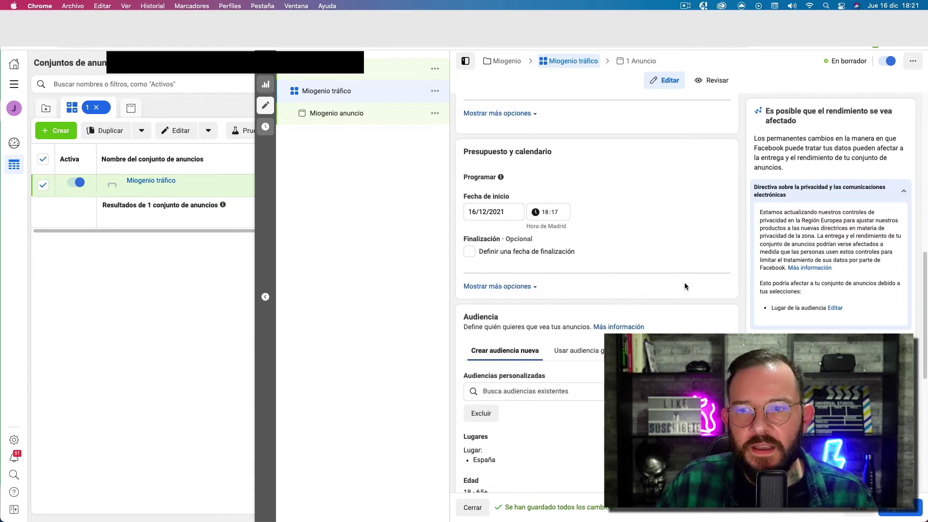
scroll(684, 286, down, 1)
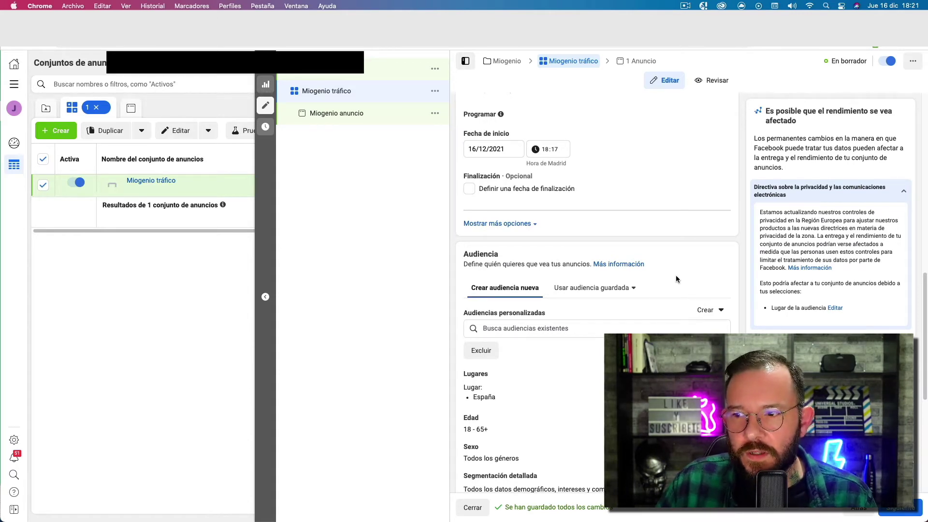
scroll(676, 271, down, 5)
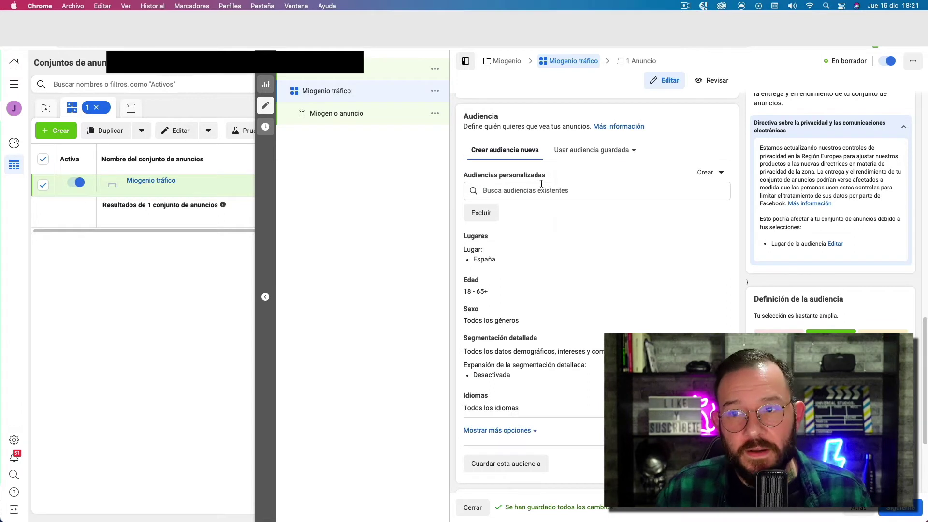
mouse_move(511, 262)
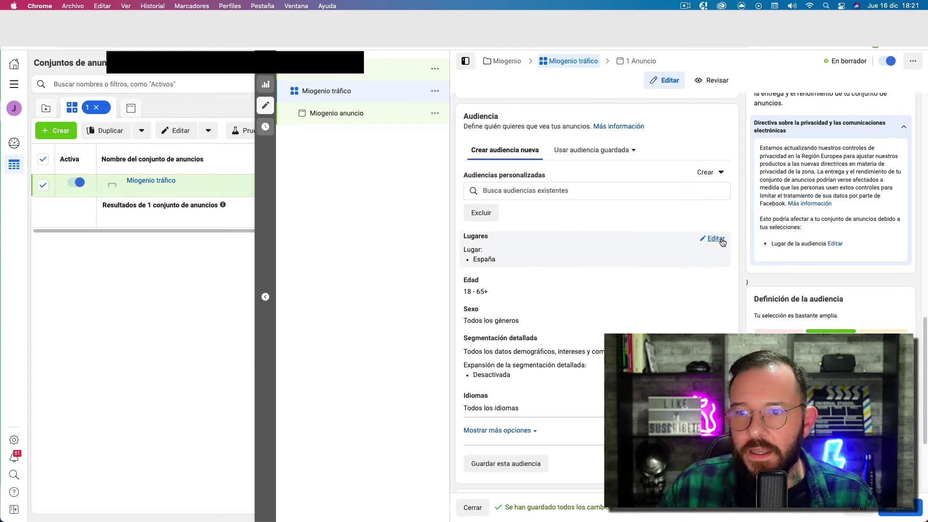
click(715, 239)
scroll(642, 268, down, 1)
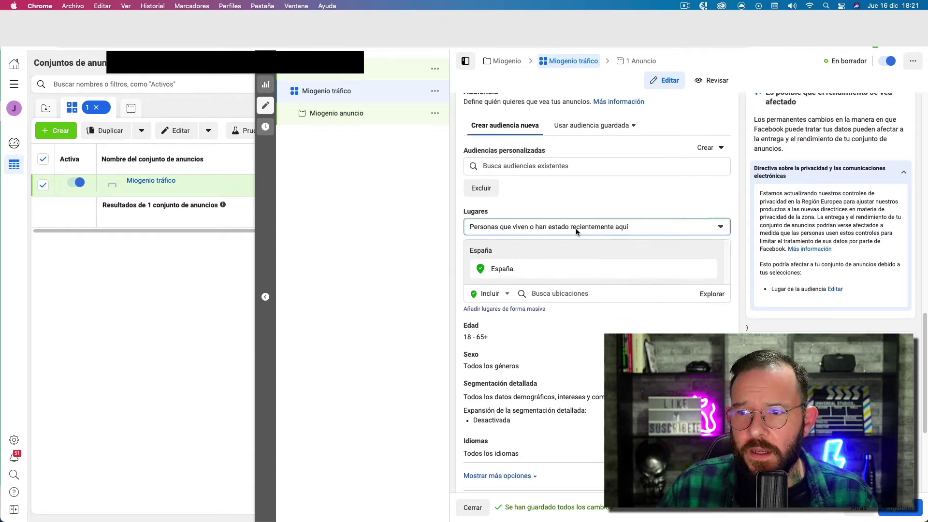
click(576, 228)
click(575, 228)
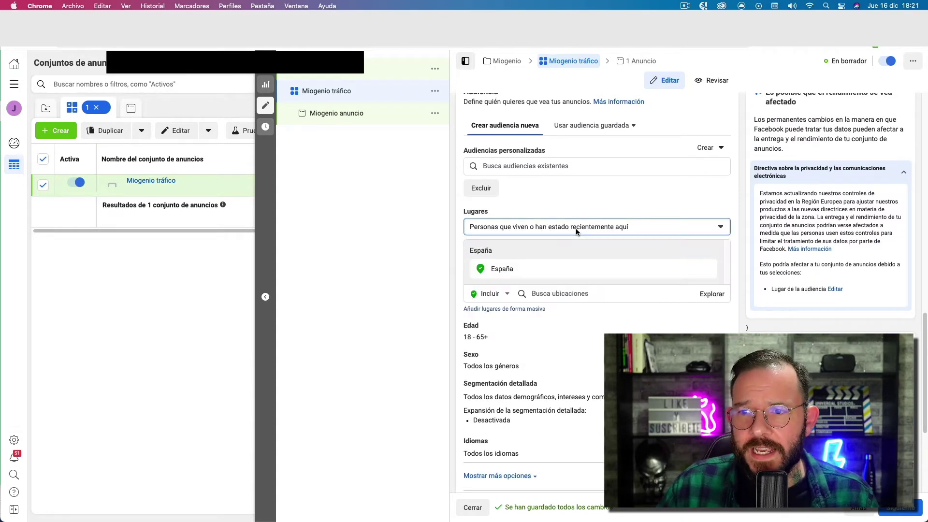
click(585, 294)
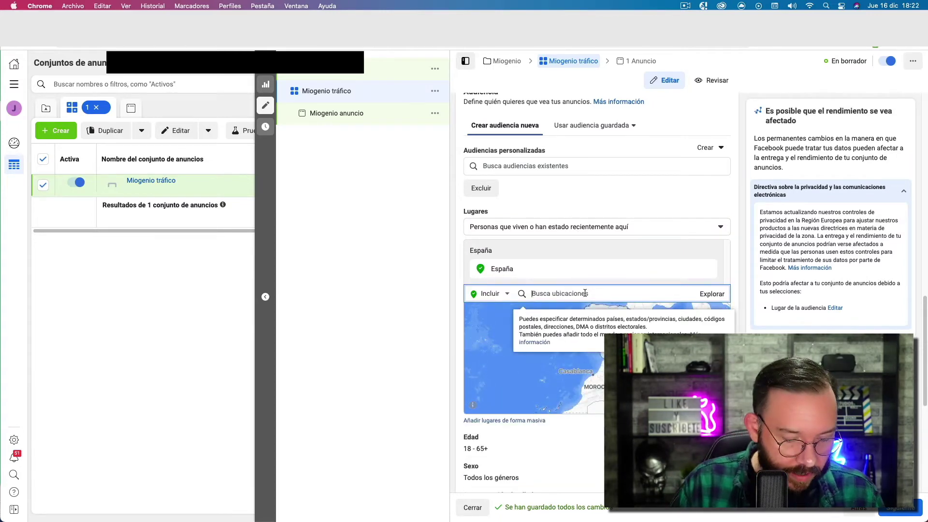
text(vene)
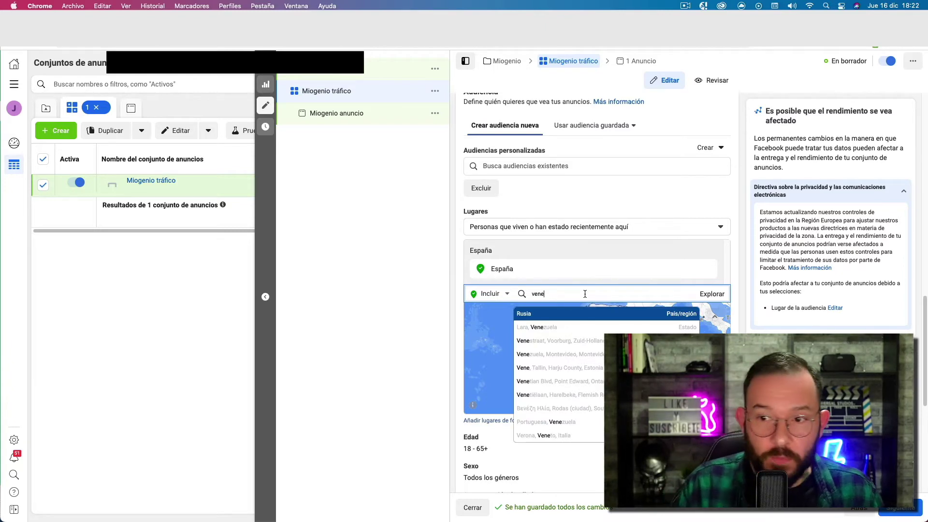
text(zuela)
key(Return)
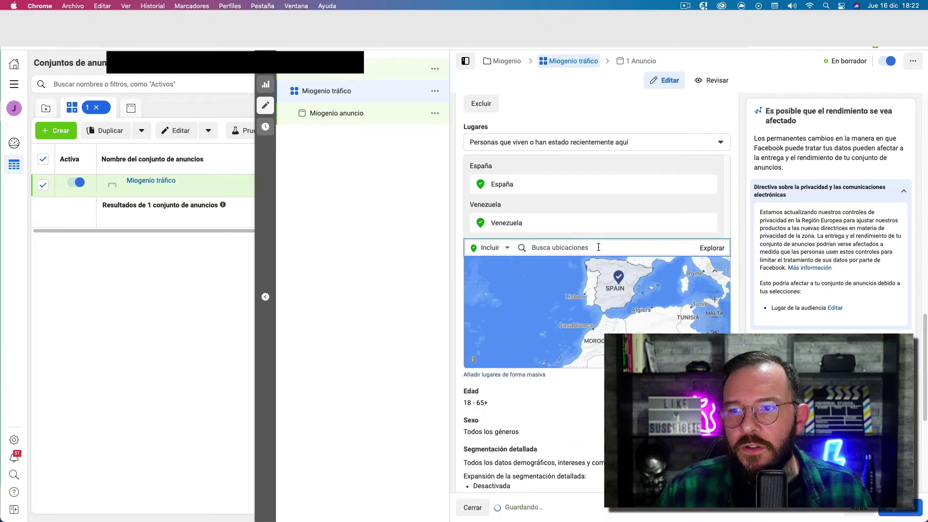
- Include Ecuador, México and Chile in the audience locations
text(ecu)
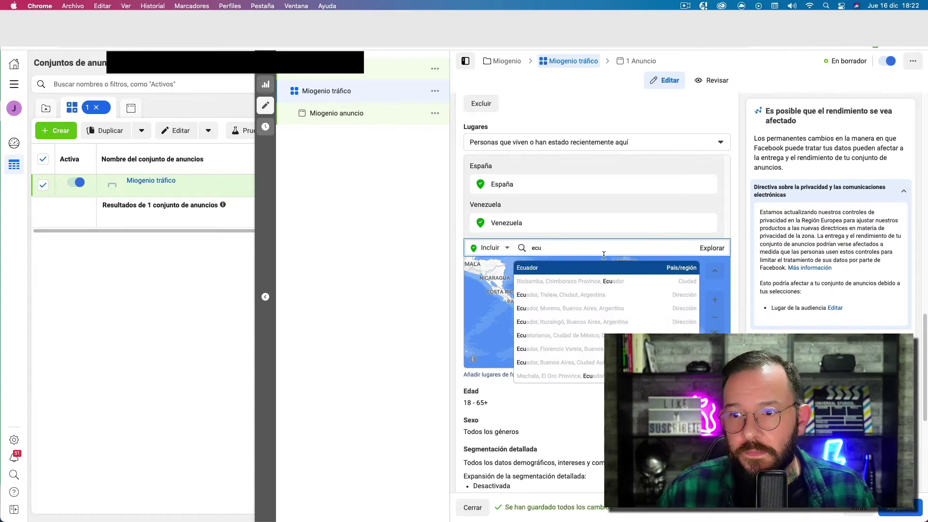
key(Return)
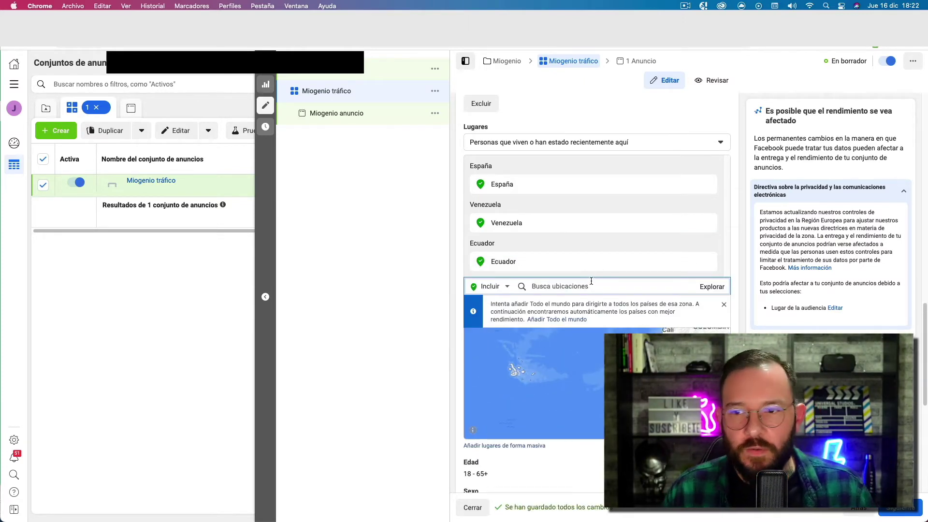
text(mexico)
key(Return)
text(chi)
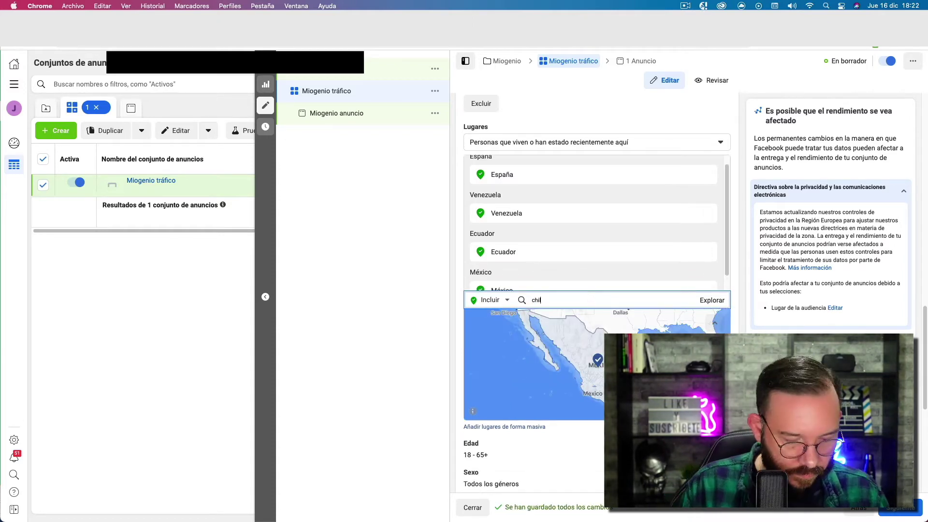
key(Return)
- Include Colombia, Panamá and Argentina in the audience locations
text(colombia)
key(Return)
text(panama)
key(Return)
text(arg)
key(Return)
- Include Uruguay and Paraguay in the audience locations and check the list of included countries
text(ur)
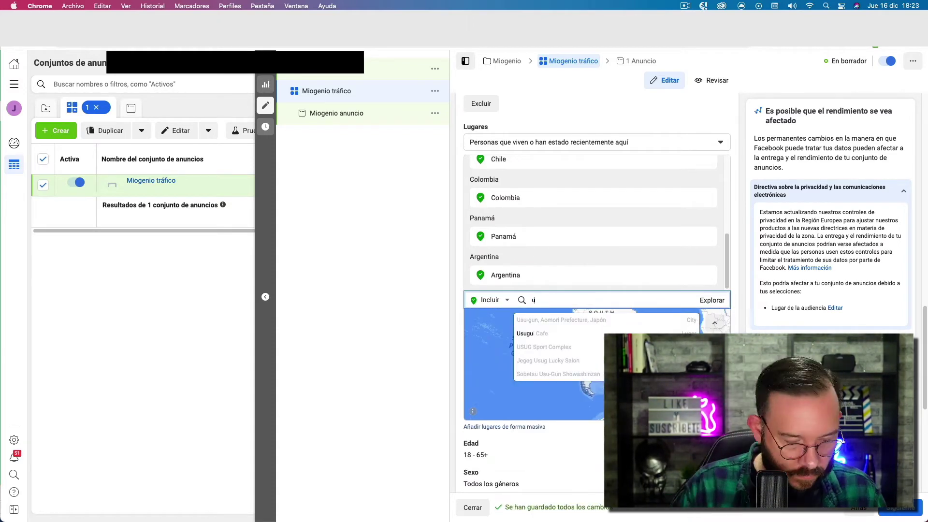
key(Return)
text(par)
key(Return)
scroll(602, 236, up, 5)
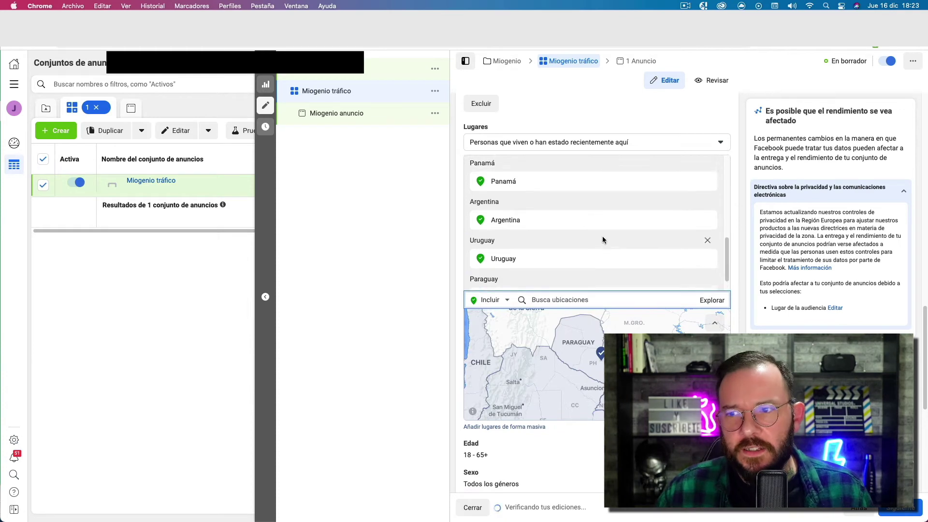
scroll(603, 236, down, 5)
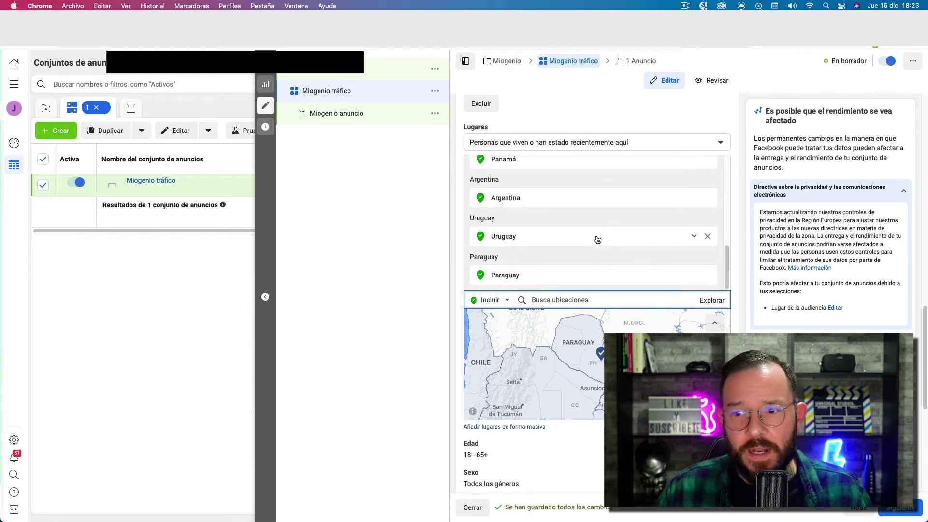
- Set the audience's age range to a minimum of 25 and a maximum of 45
scroll(593, 242, down, 5)
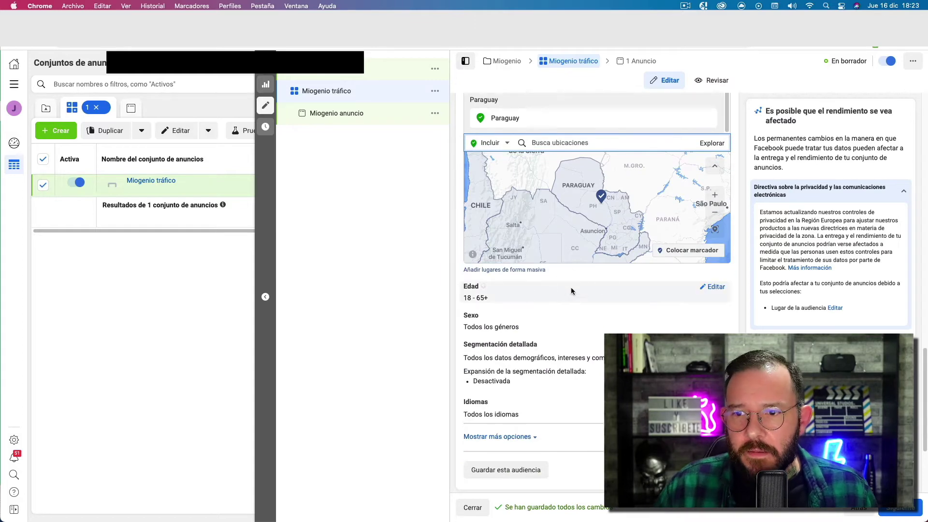
click(715, 288)
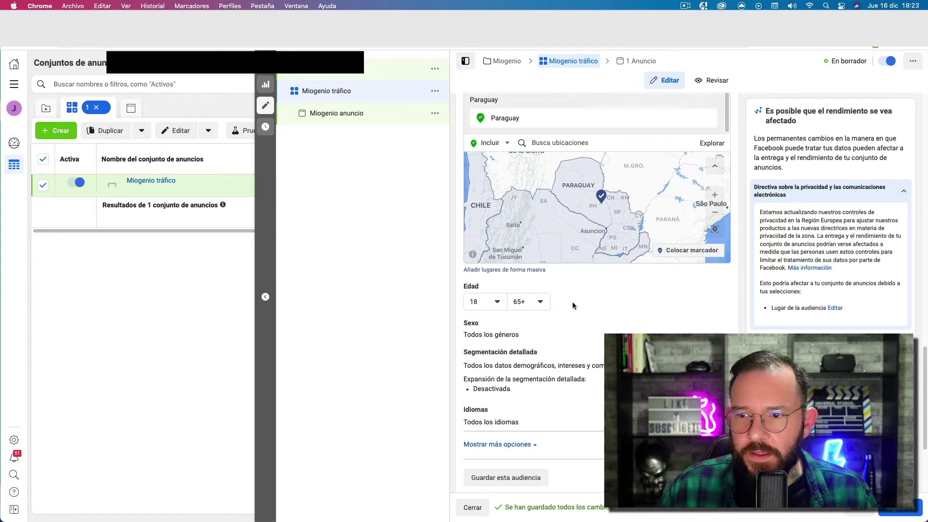
click(537, 305)
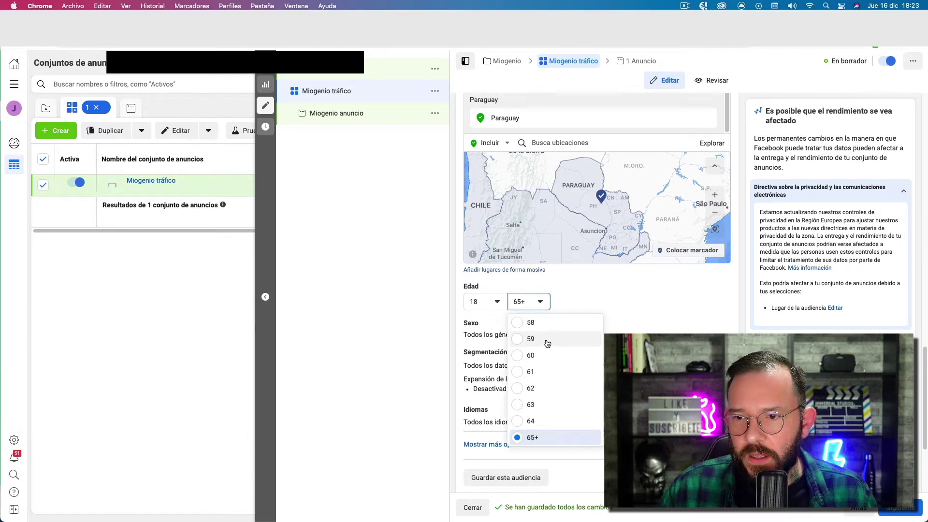
scroll(547, 343, up, 10)
scroll(548, 339, down, 3)
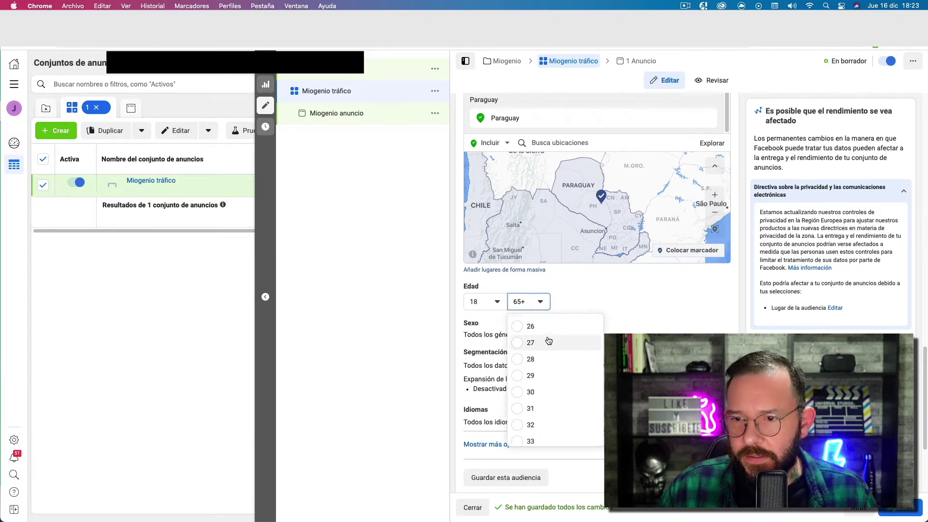
scroll(549, 341, down, 3)
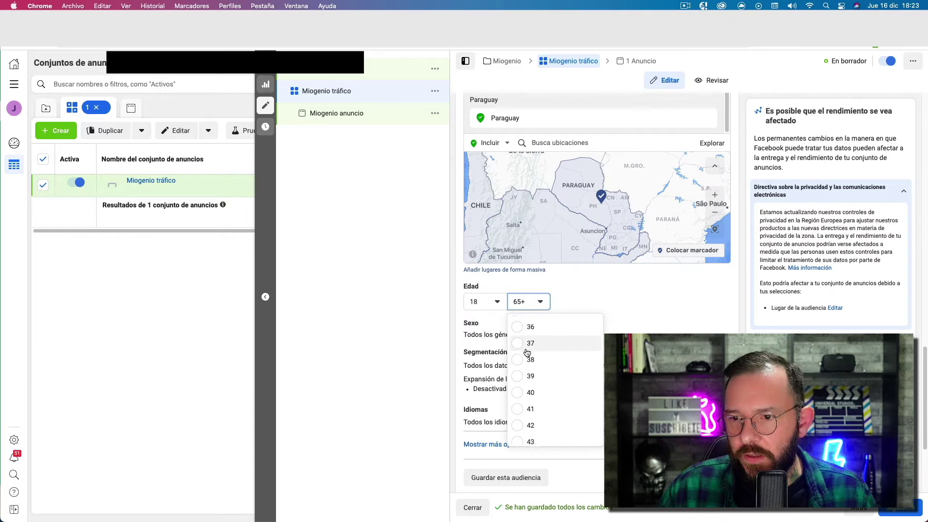
scroll(539, 405, down, 1)
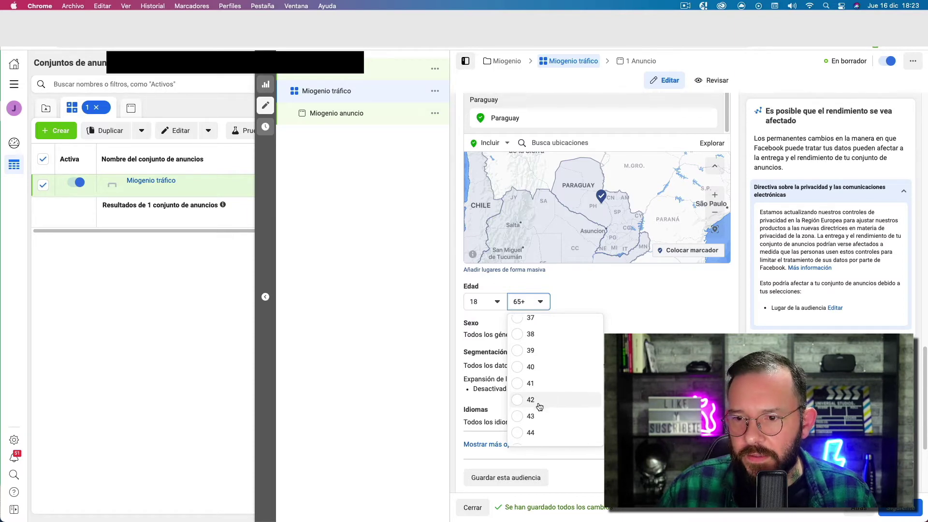
scroll(537, 406, down, 2)
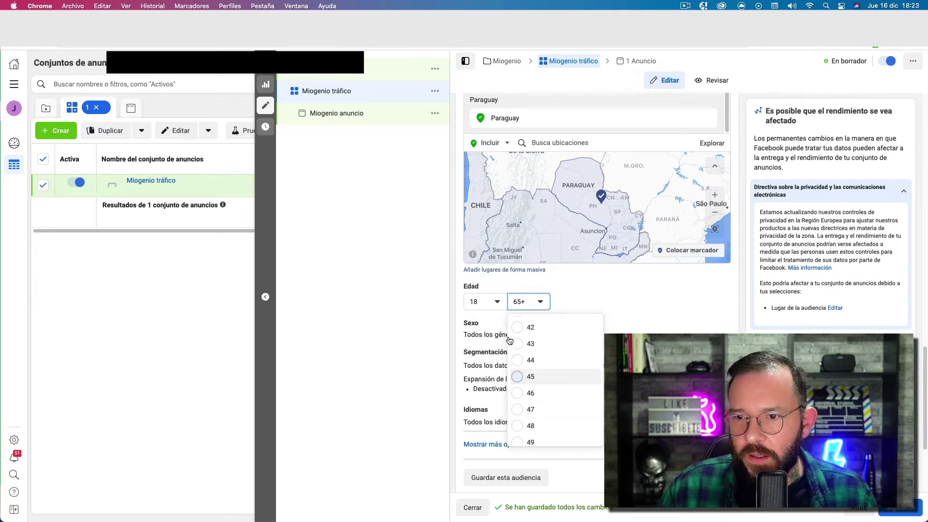
click(531, 377)
click(485, 302)
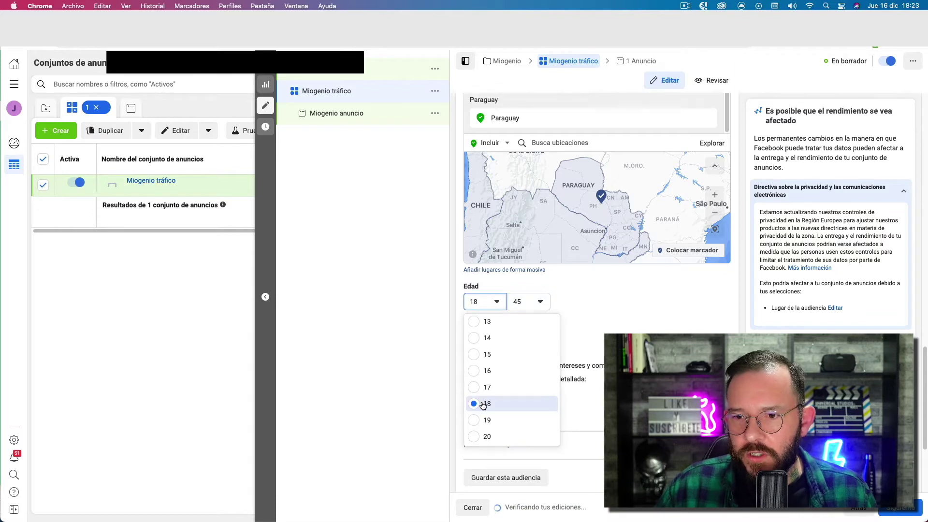
scroll(483, 405, down, 5)
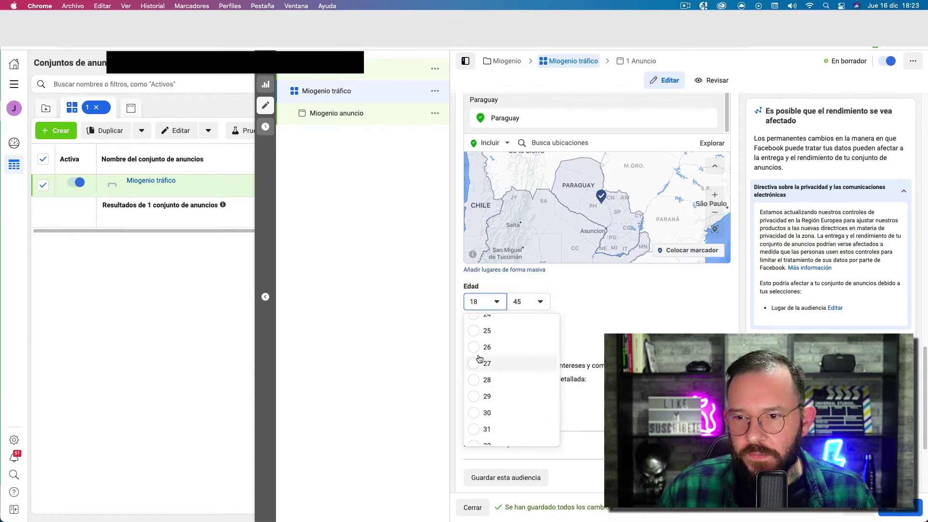
click(481, 330)
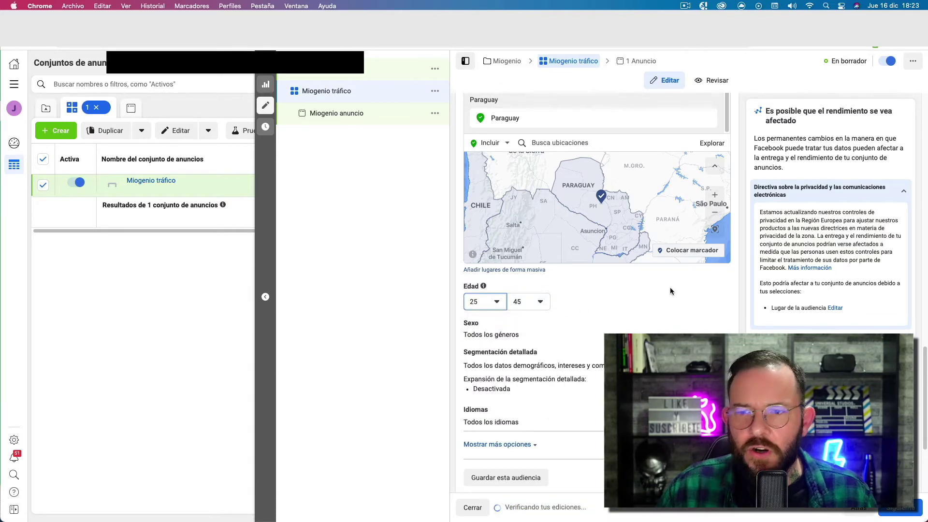
- Edit the audience's detailed targeting and include people interested in Commerce
scroll(666, 283, down, 1)
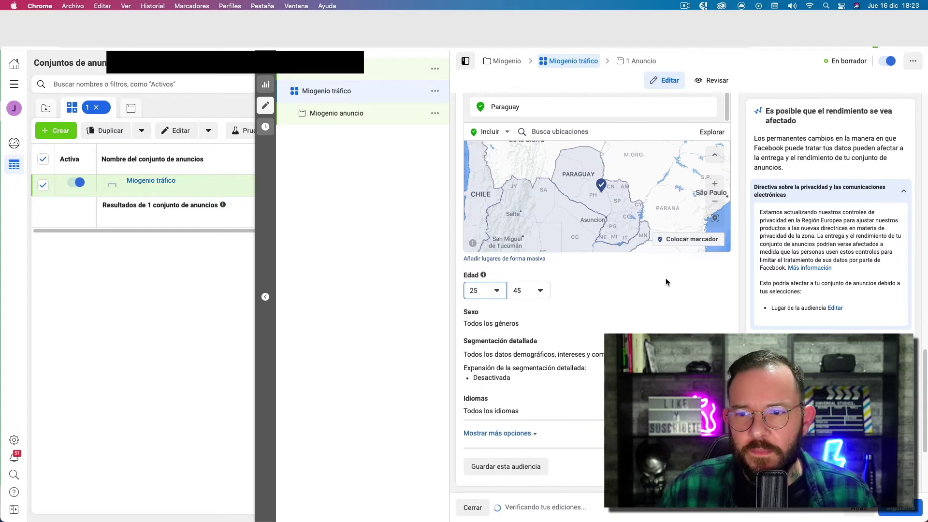
scroll(665, 280, down, 1)
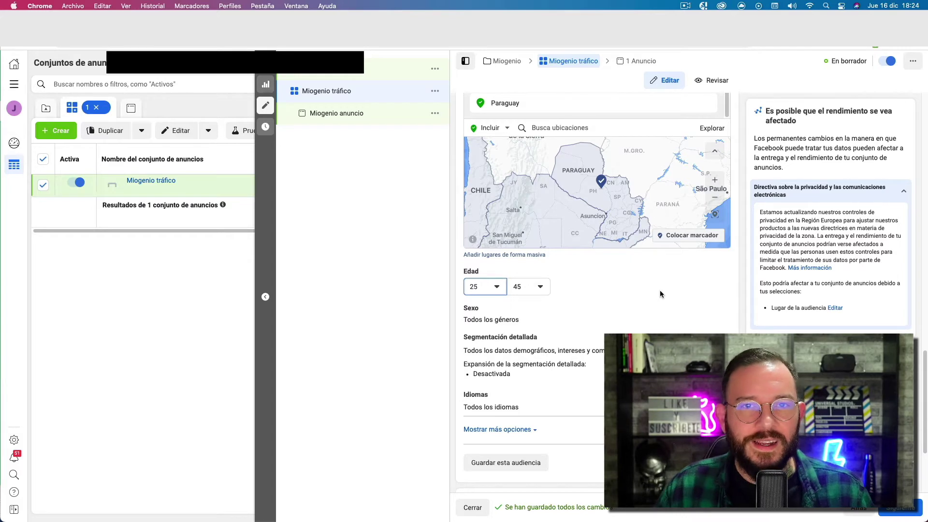
scroll(653, 309, down, 2)
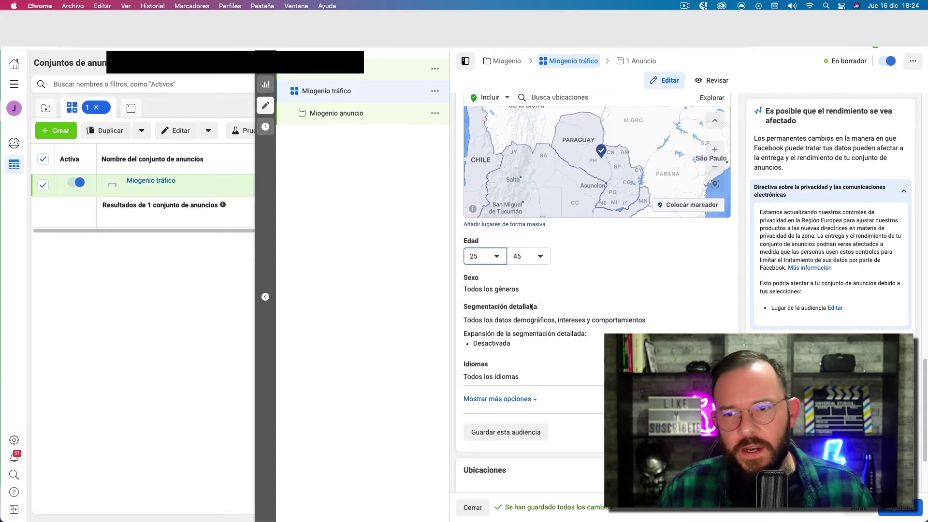
scroll(542, 307, down, 1)
scroll(541, 300, down, 1)
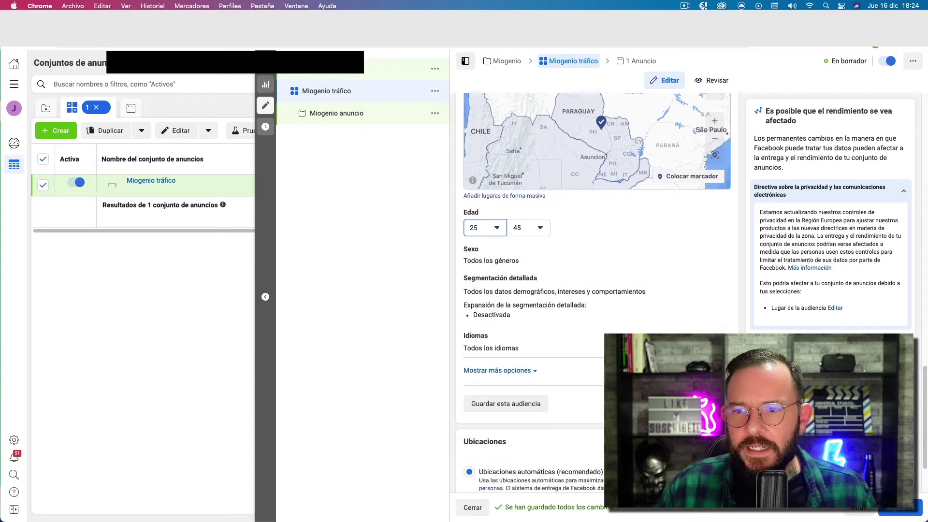
mouse_move(542, 278)
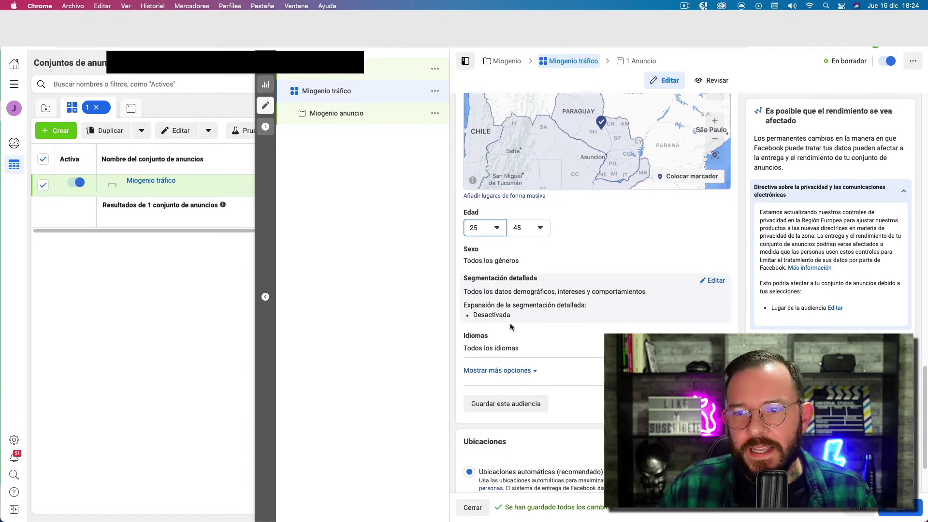
click(716, 282)
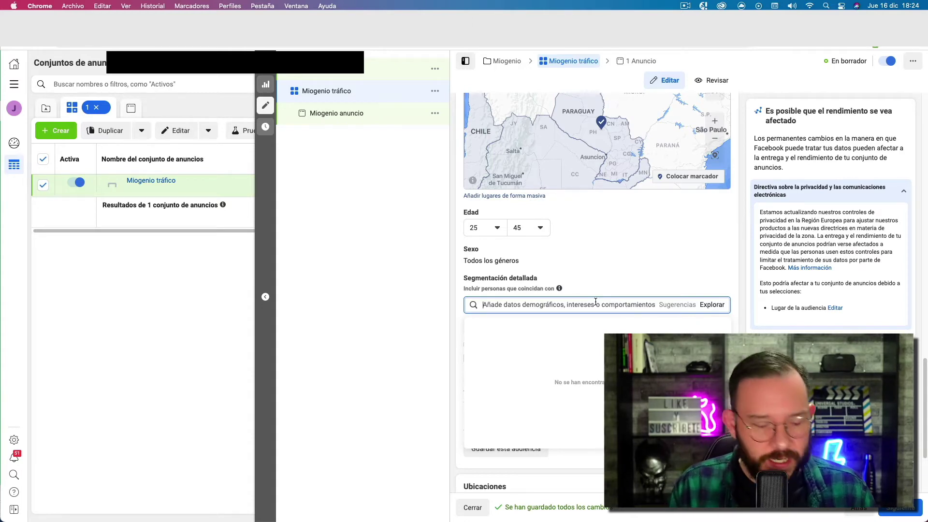
text(comm)
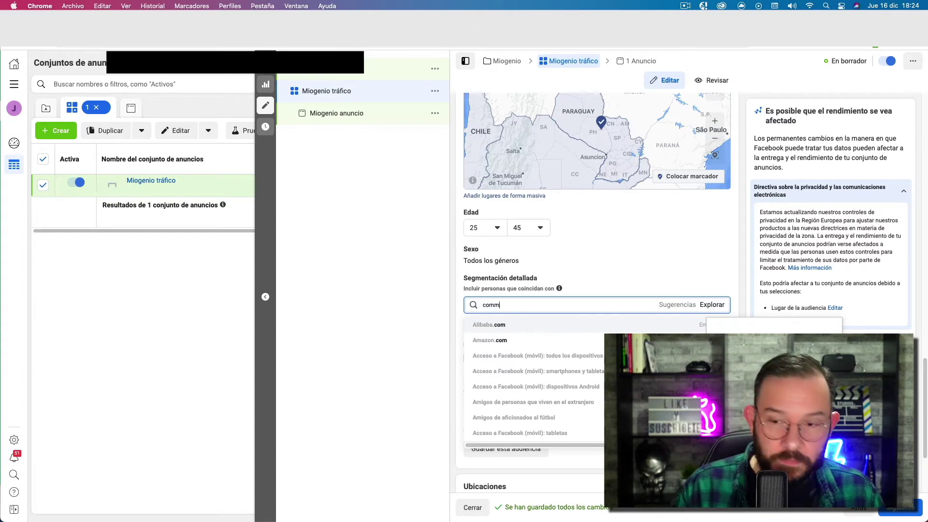
click(532, 324)
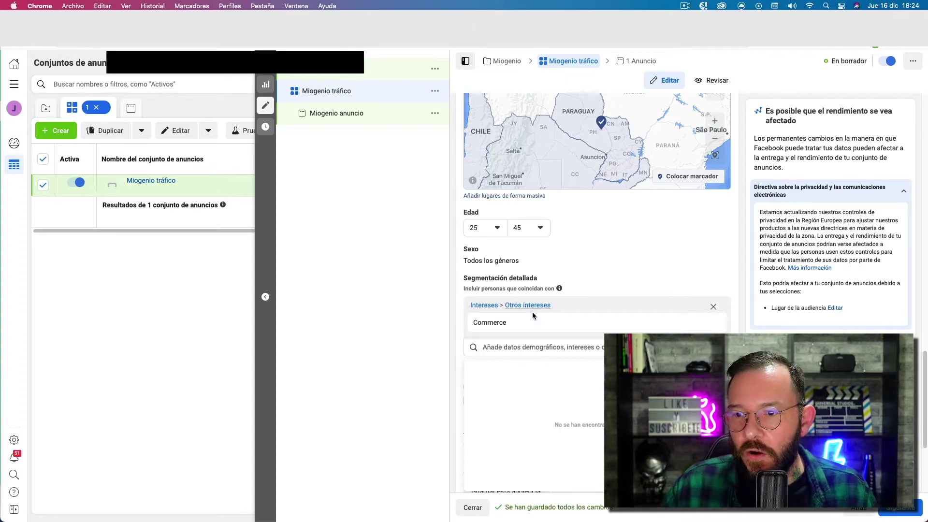
- Include the interests Redes sociales and Comunicación in the audience's detailed targeting
click(546, 346)
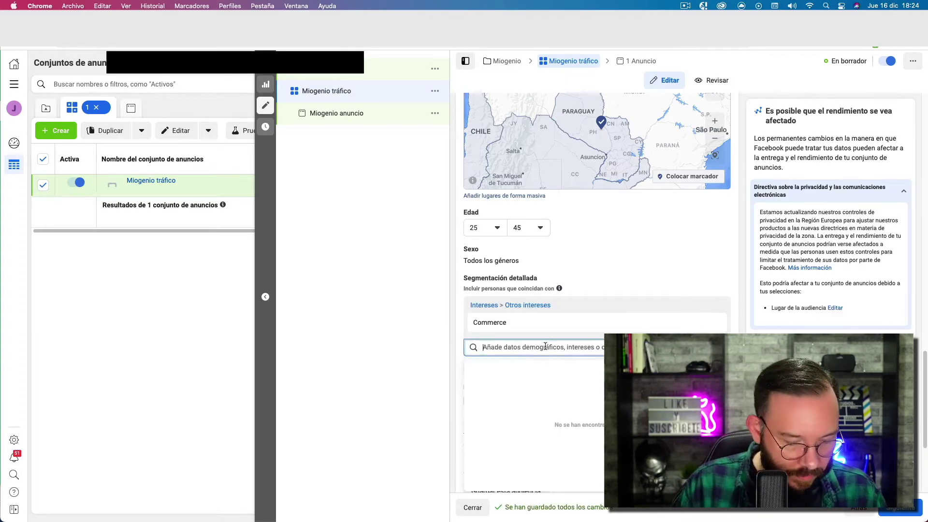
text(redes)
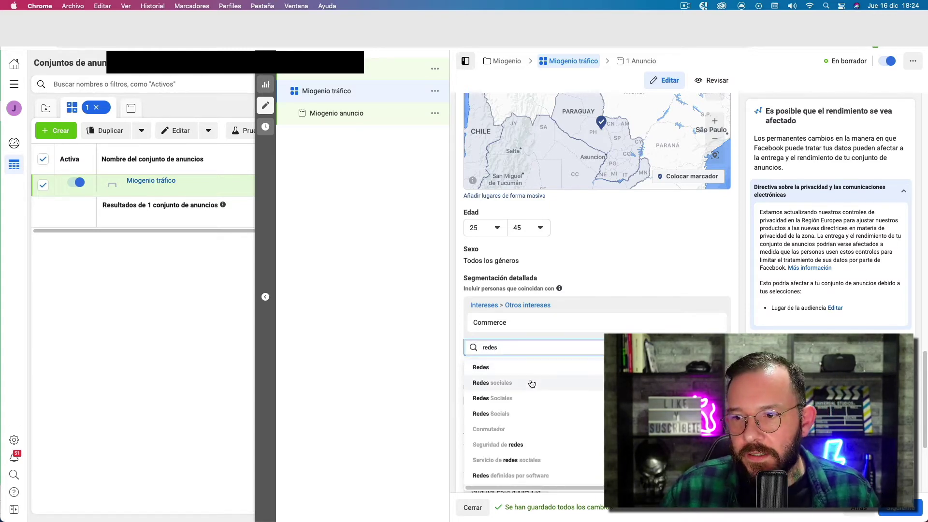
click(532, 382)
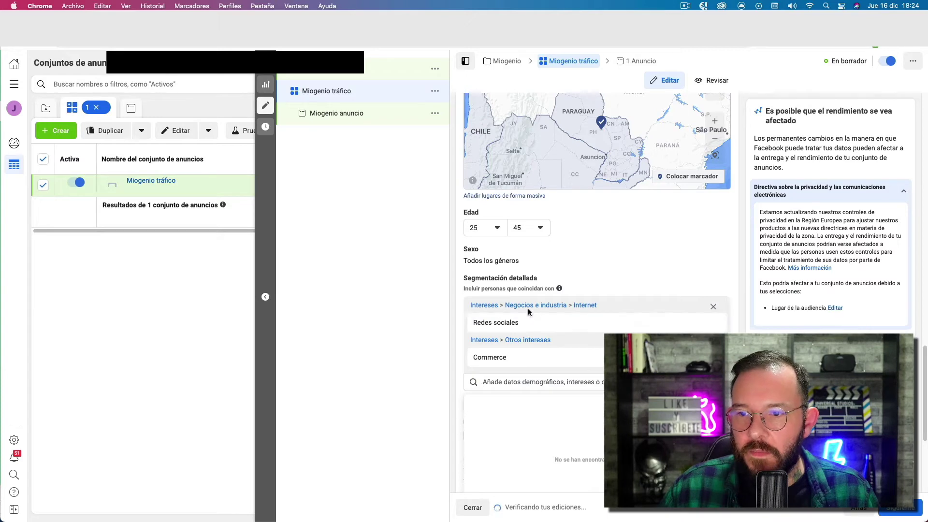
click(531, 382)
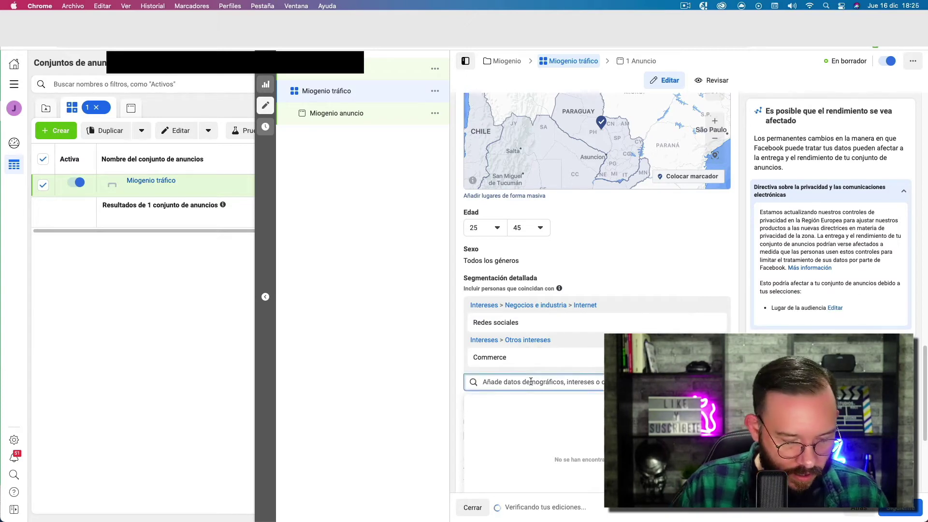
text(comuni)
click(581, 402)
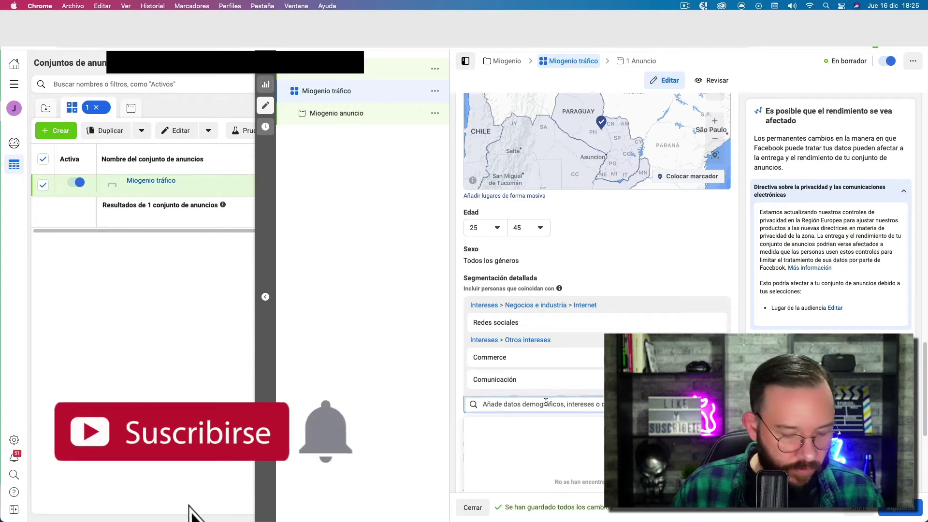
- Include the interests Diseño web and Optimización de motores de búsqueda in the audience's detailed targeting
text(diseño)
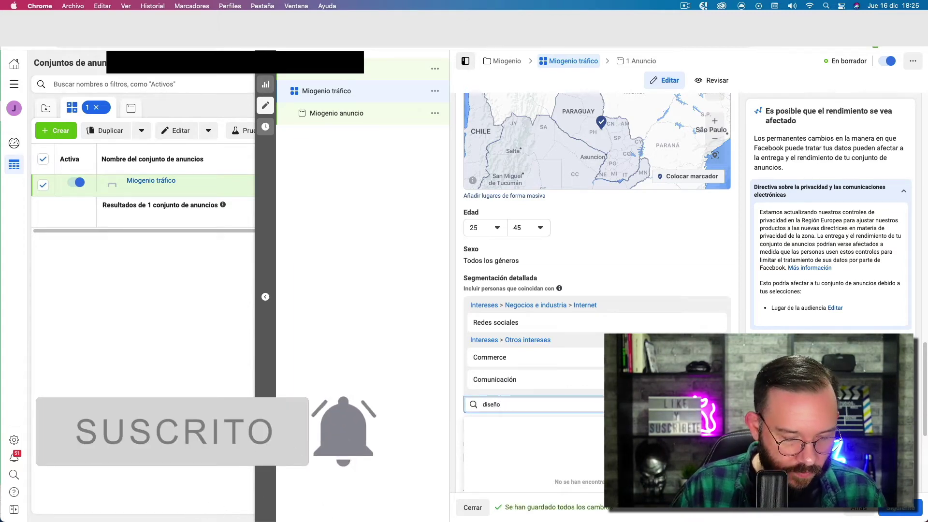
text( web)
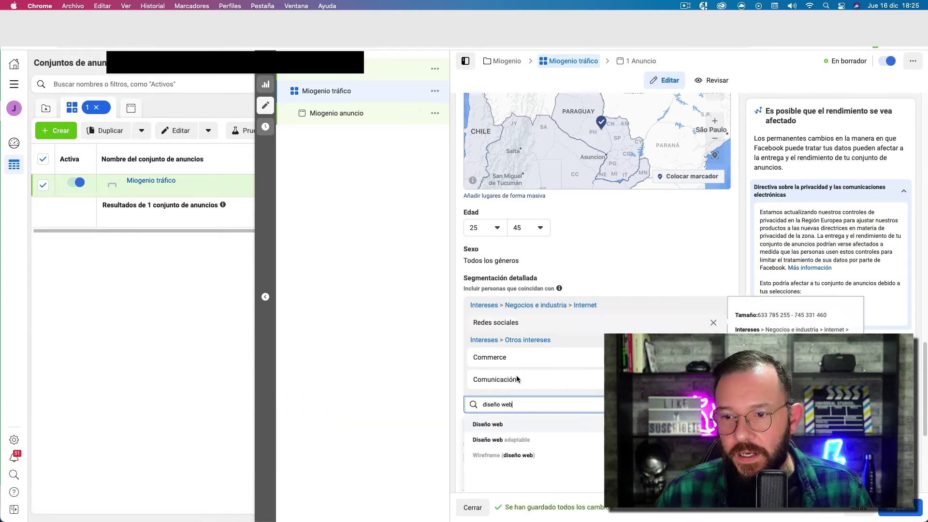
click(502, 425)
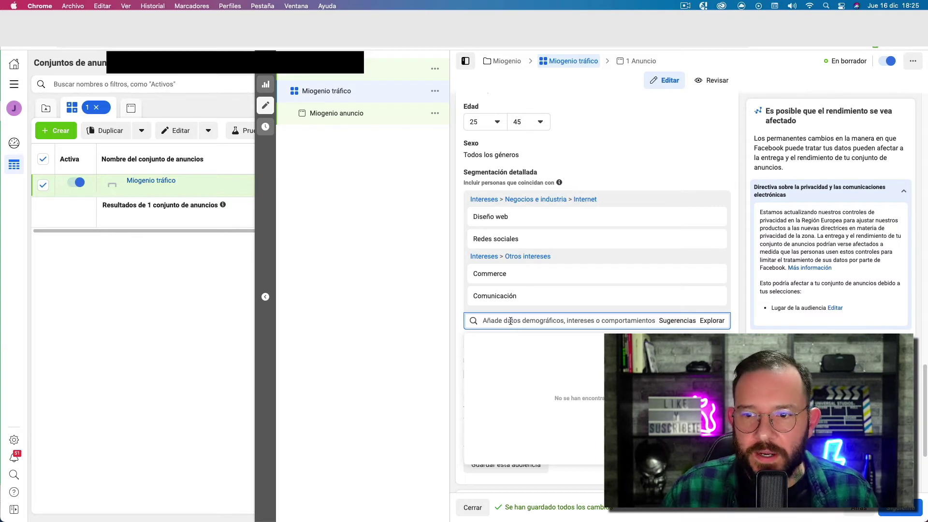
text(posicionamient)
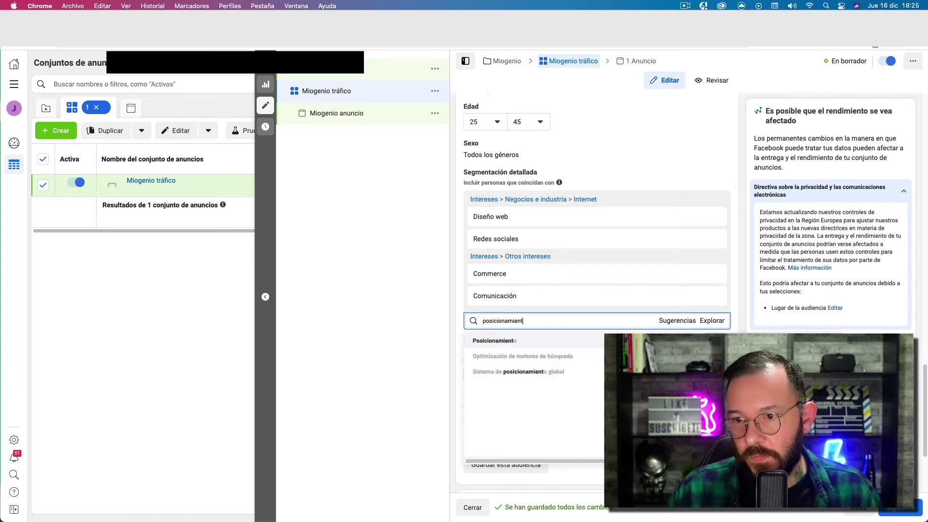
click(519, 360)
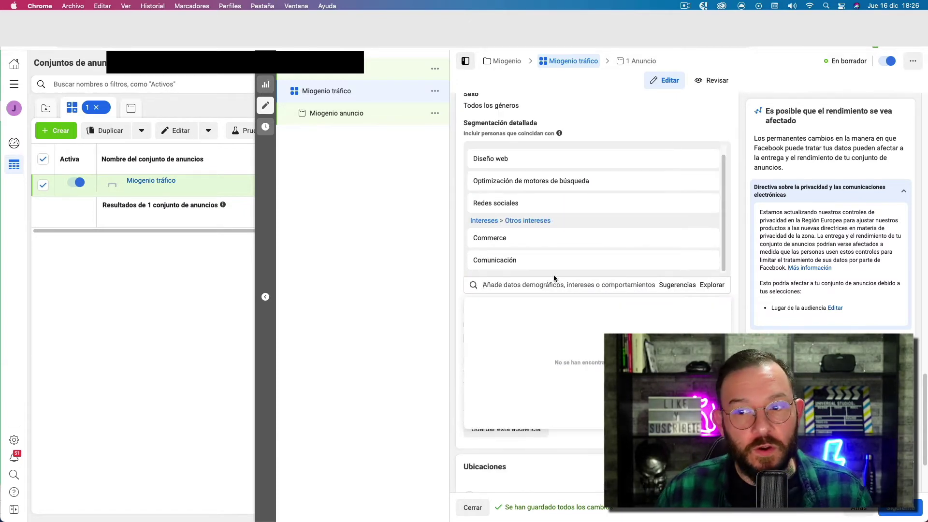
scroll(552, 274, down, 1)
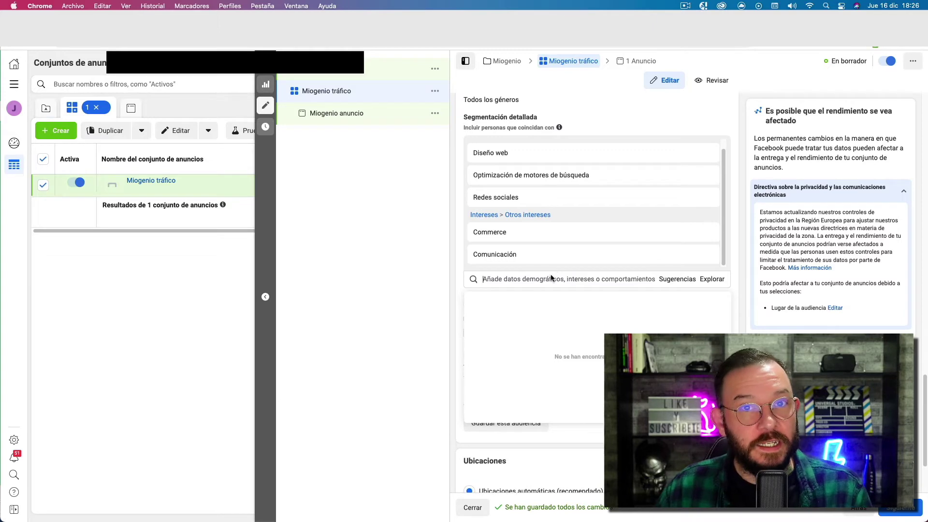
scroll(550, 275, down, 3)
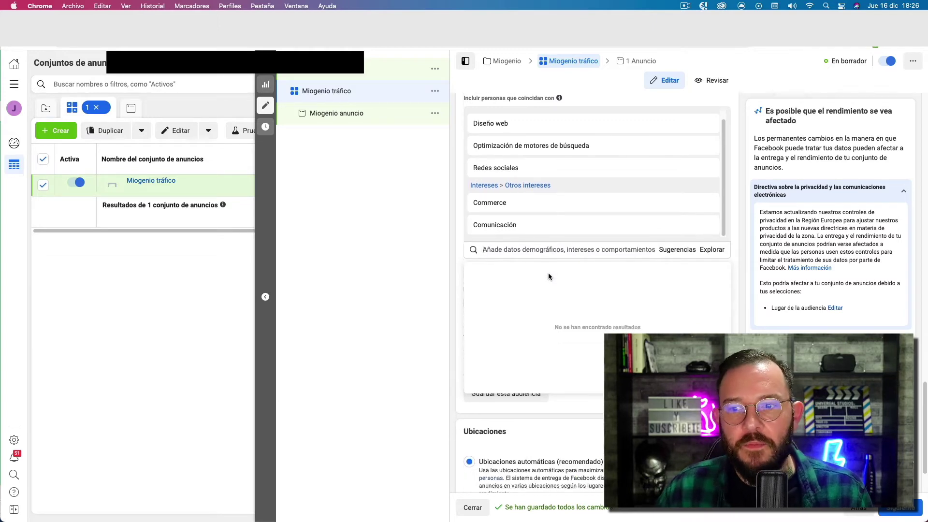
click(452, 273)
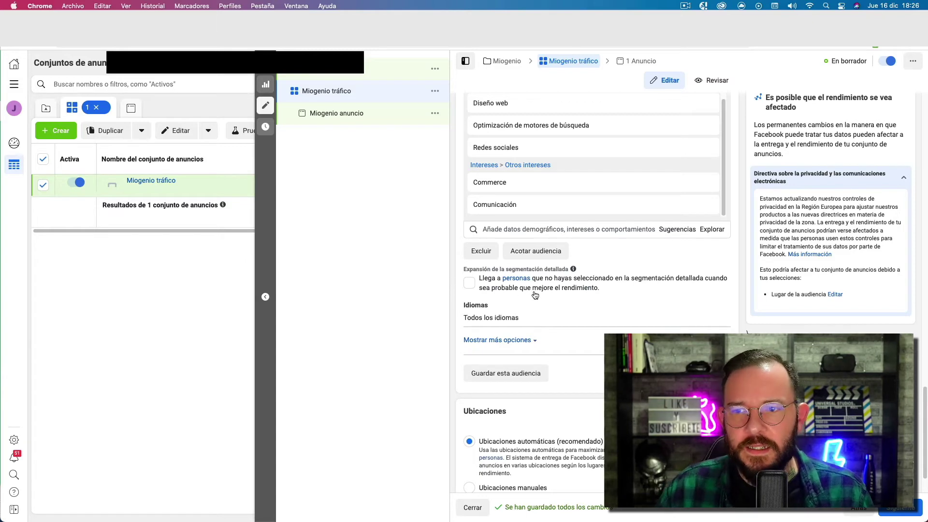
- Enable detailed targeting expansion and set the audience's language to Español (todos)
scroll(535, 295, down, 2)
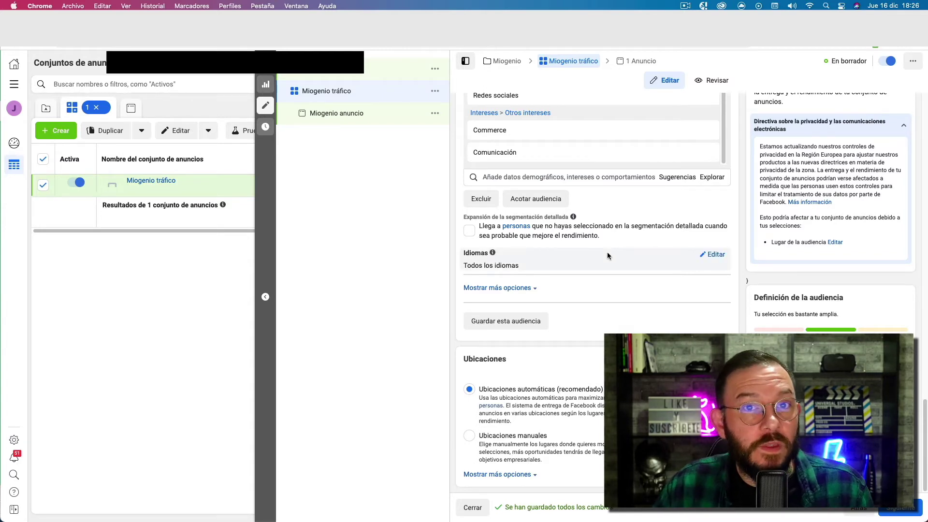
click(468, 232)
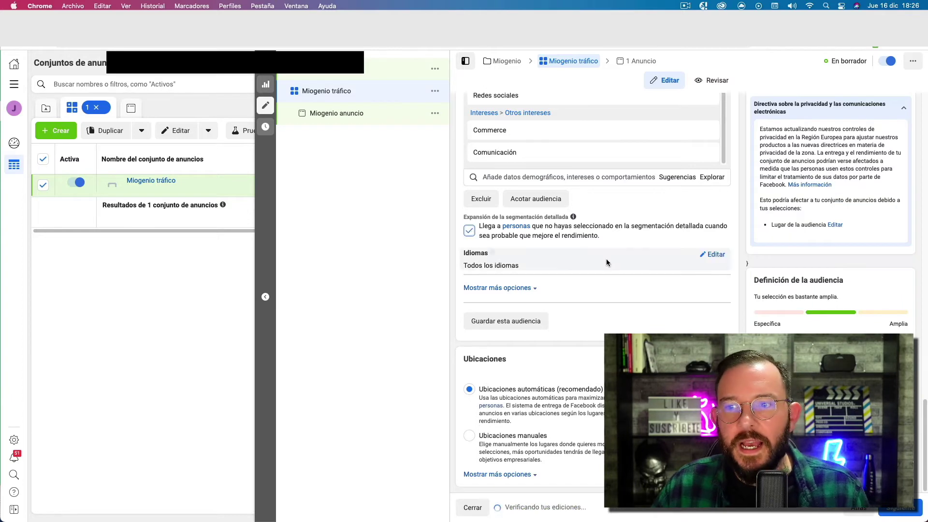
click(714, 256)
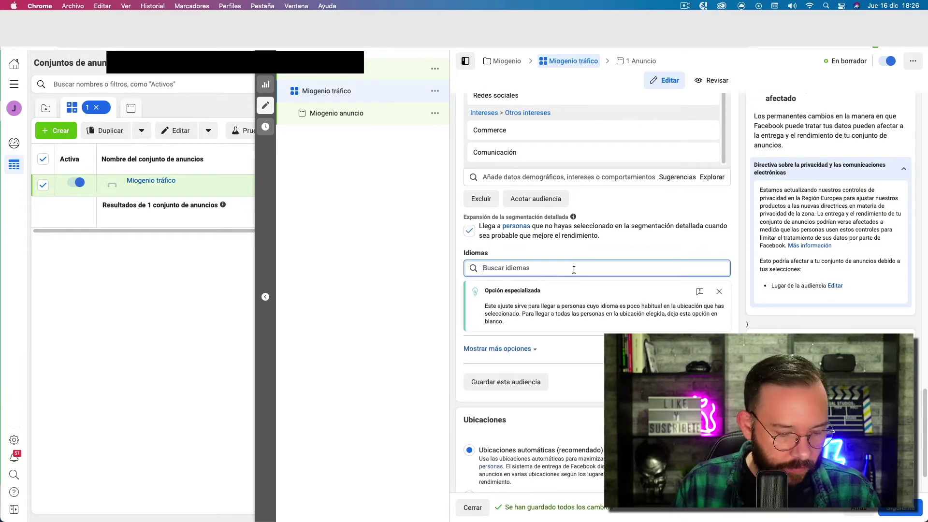
text(esp)
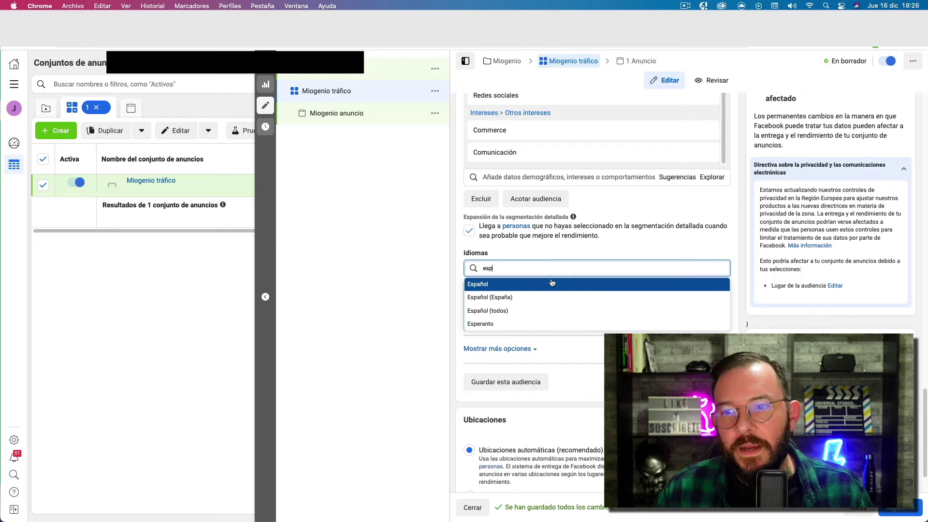
click(526, 310)
scroll(529, 312, down, 1)
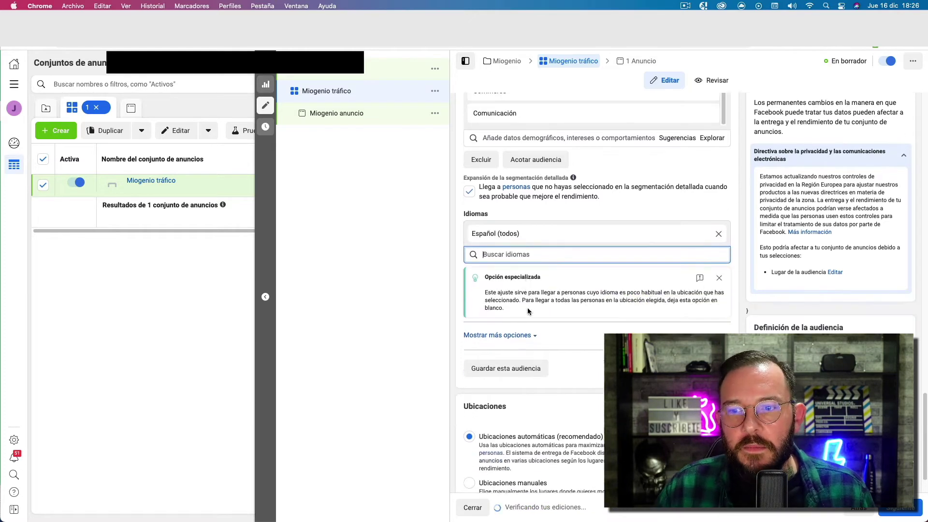
- Save the configured audience under the name "Miogenio español"
scroll(529, 312, down, 1)
click(533, 325)
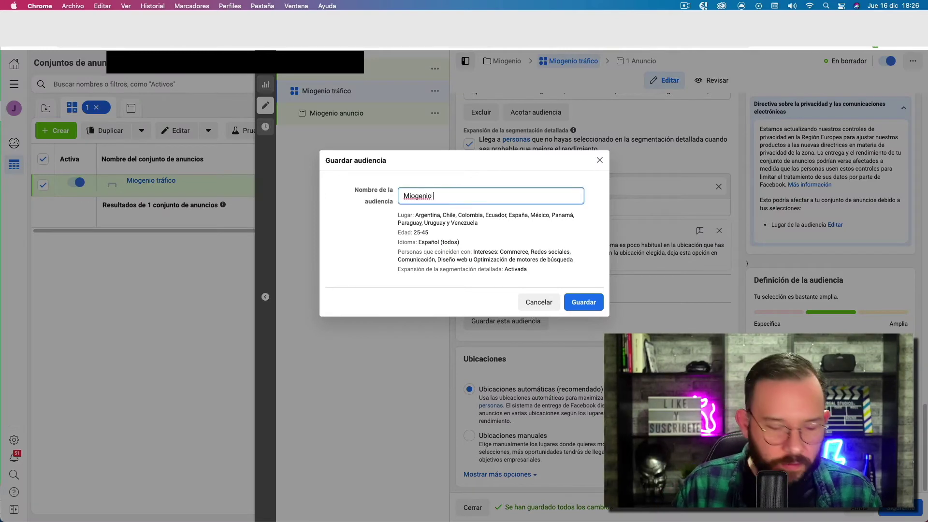
text(españ)
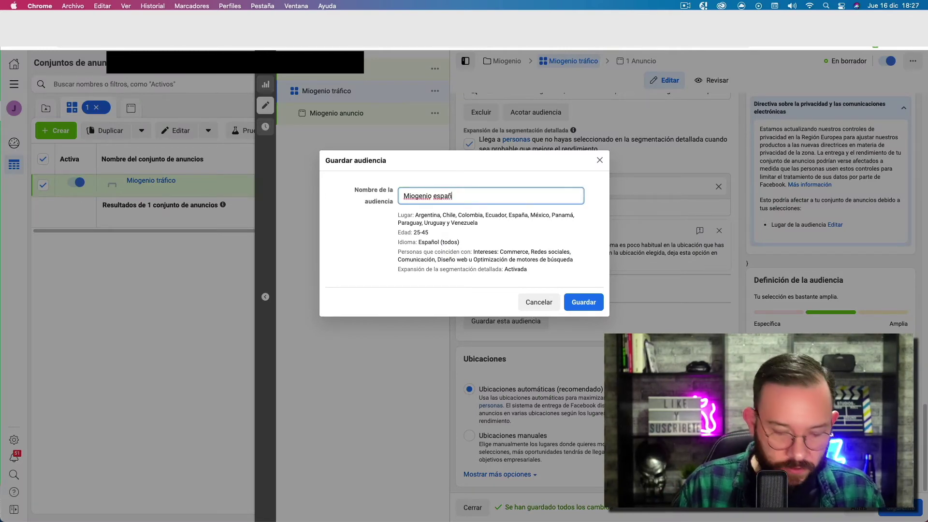
text(ol)
click(576, 302)
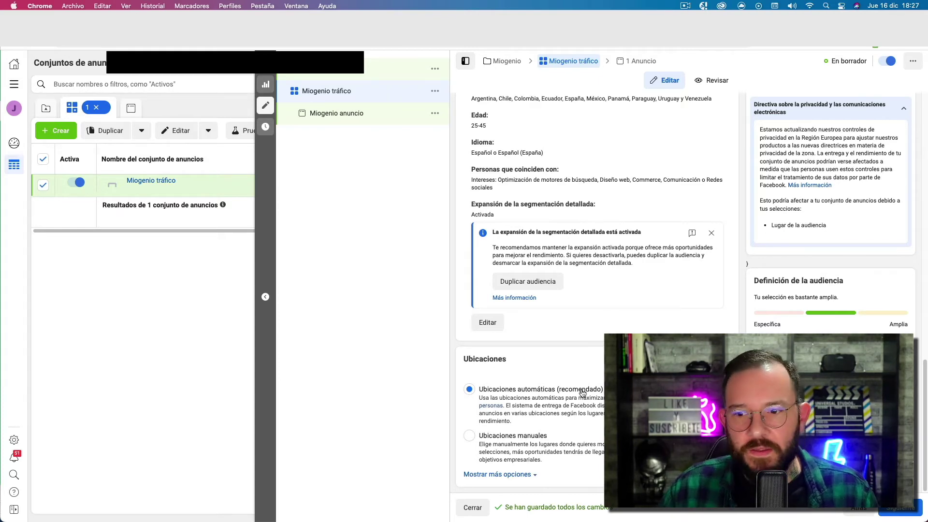
- Keep the automatic placements, continue to the ad settings and set the ad's Facebook page to Miogenio
click(911, 508)
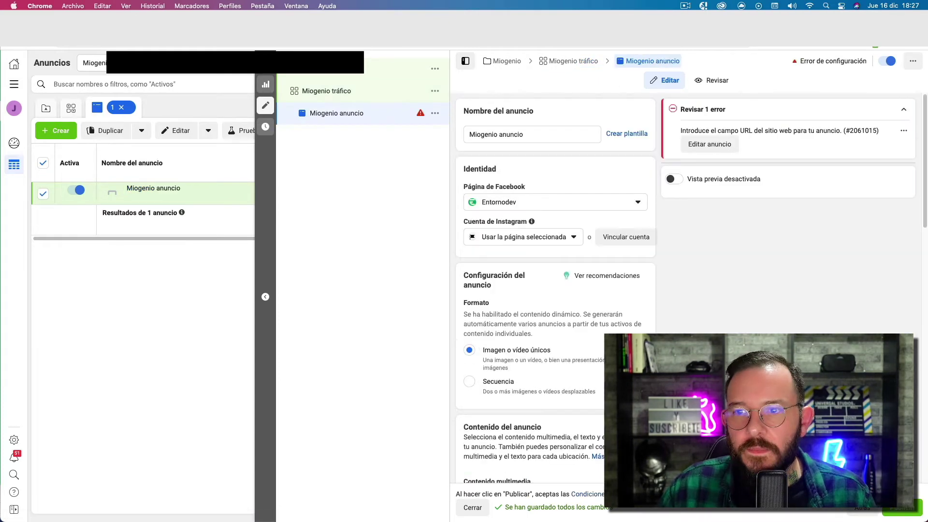
click(566, 209)
scroll(544, 293, down, 1)
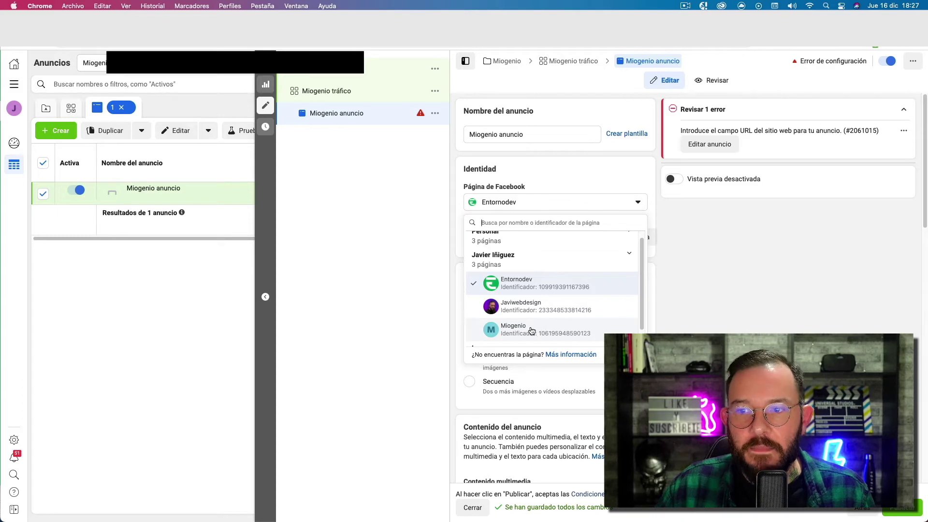
click(538, 329)
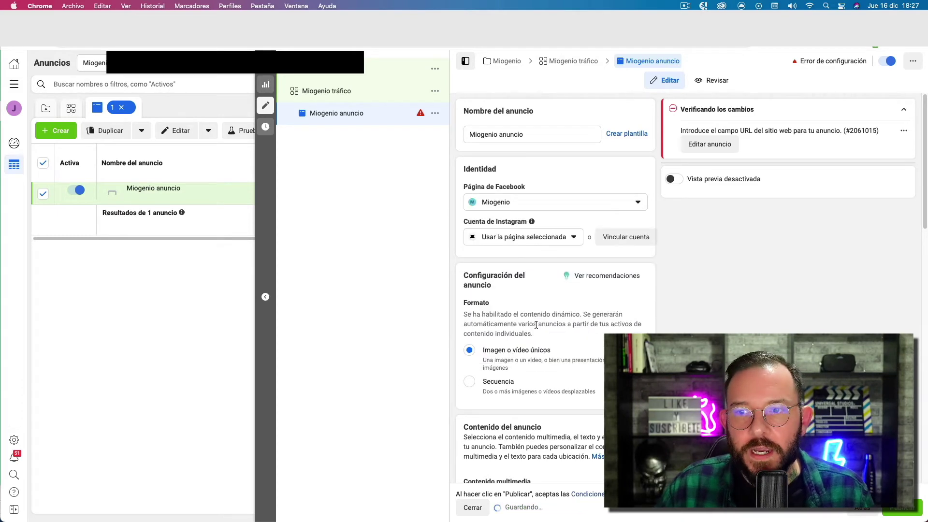
- Check the Instagram account choices and review the ad's format and multimedia content options
click(544, 242)
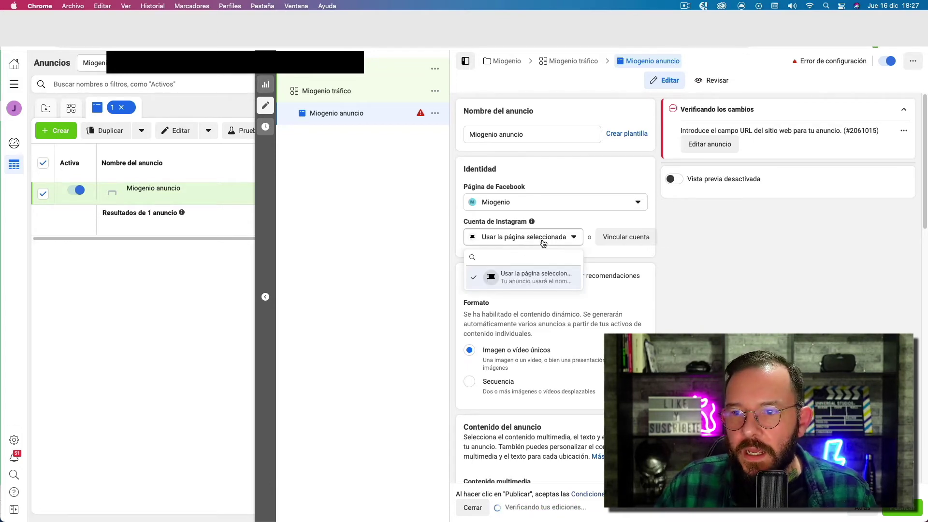
click(543, 243)
scroll(553, 252, down, 3)
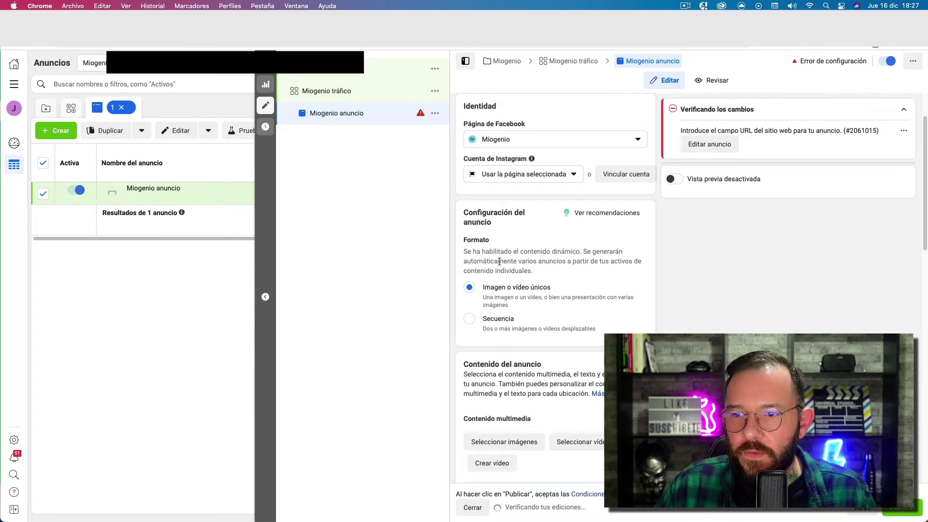
scroll(505, 297, down, 5)
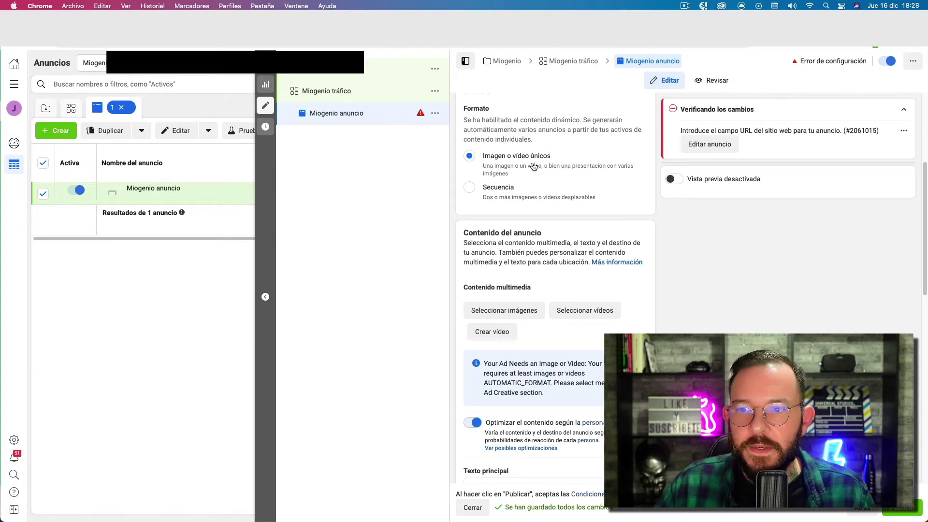
- Upload the images cuadrado.jpg, horizontal.jpg and movil.jpg from folder 1 to the ad's image library
scroll(534, 166, down, 3)
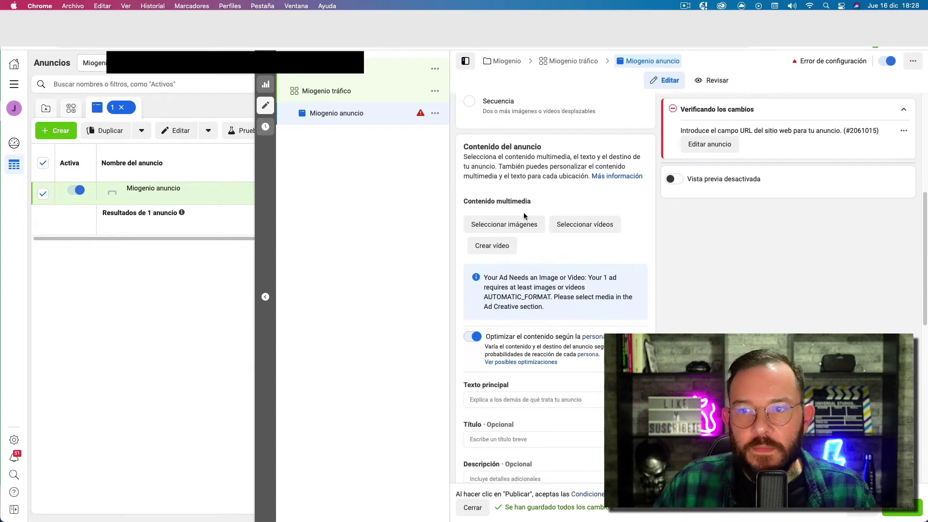
click(506, 225)
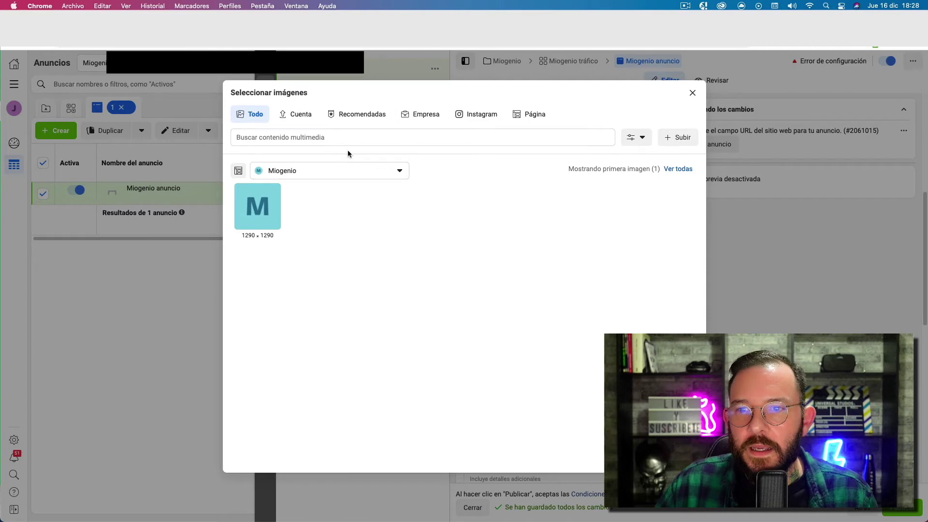
click(679, 138)
shift+click(478, 238)
click(629, 349)
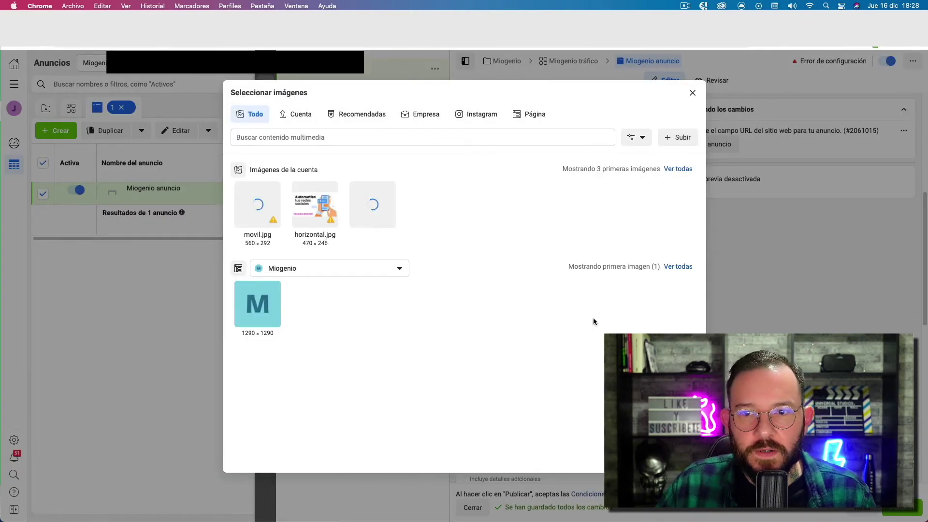
- Select the uploaded movil.jpg, horizontal.jpg and cuadrado.jpg as images for the ad
mouse_move(275, 223)
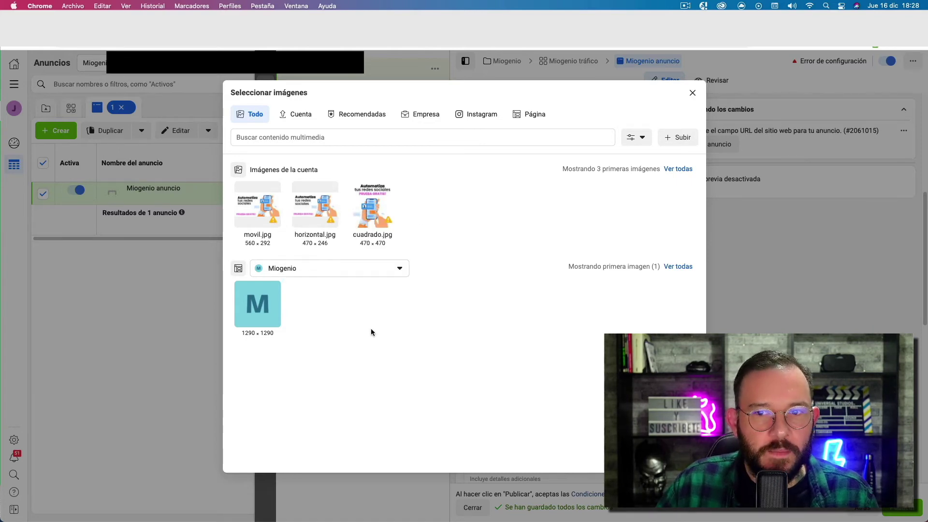
click(278, 207)
click(294, 208)
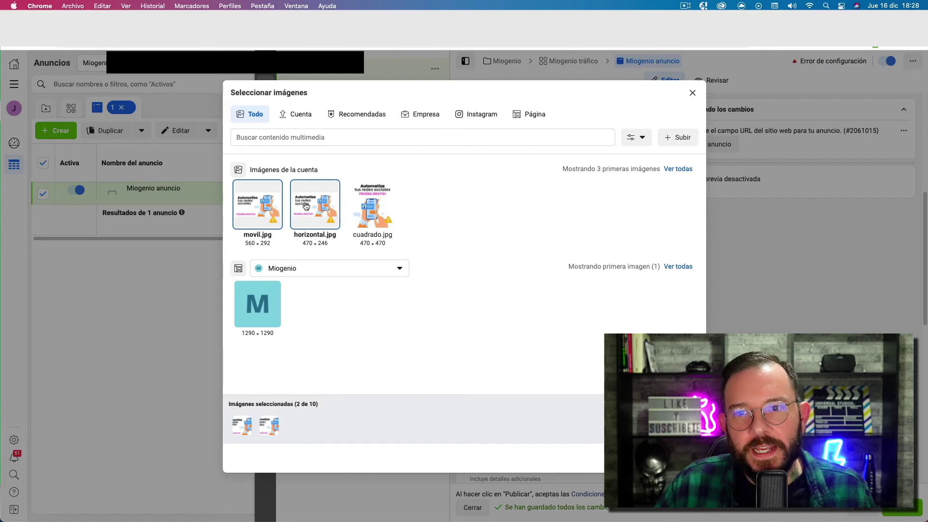
click(373, 209)
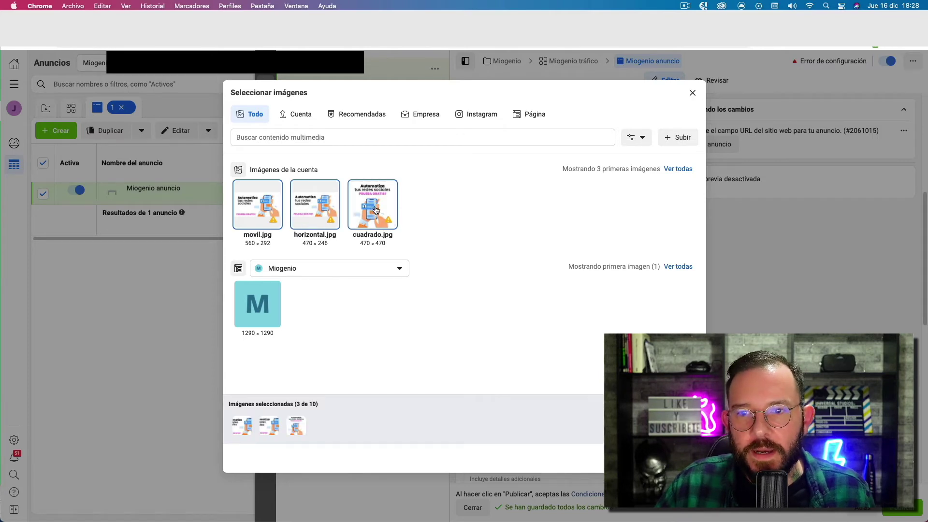
- Upload the second set of cuadrado.jpg, horizontal.jpg and movil.jpg from folder 2 inside ads
click(691, 139)
click(484, 185)
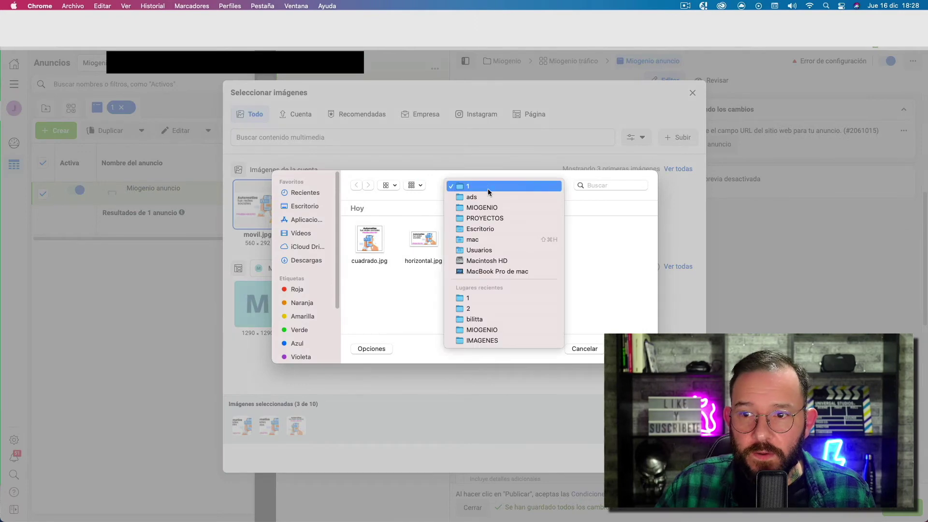
click(488, 192)
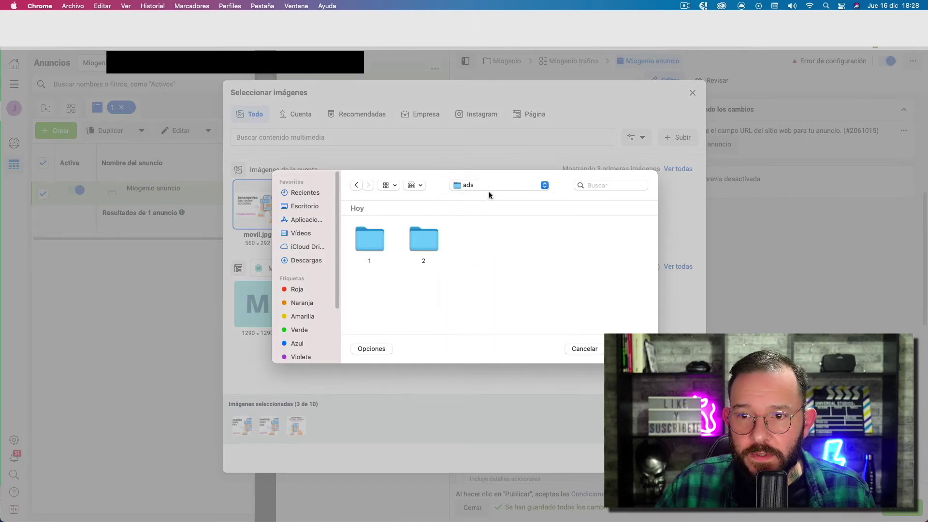
double_click(424, 239)
drag(373, 282, 477, 250)
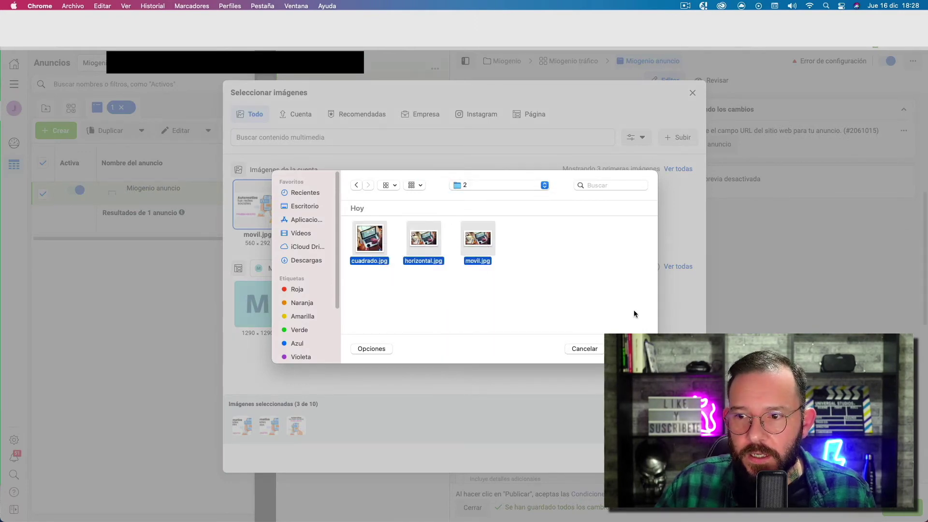
click(625, 349)
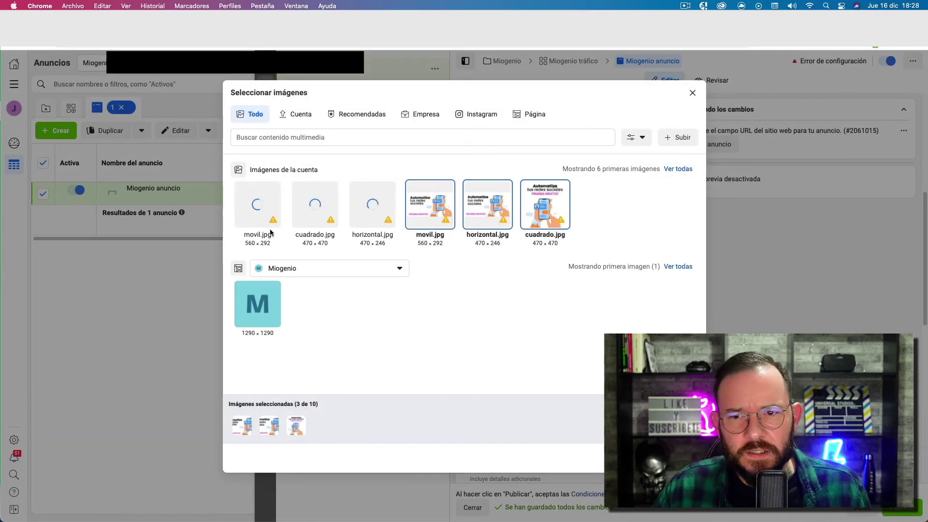
- Add the three laptop photos from the second set to the selection and apply all six images to the ad
click(282, 214)
mouse_move(497, 216)
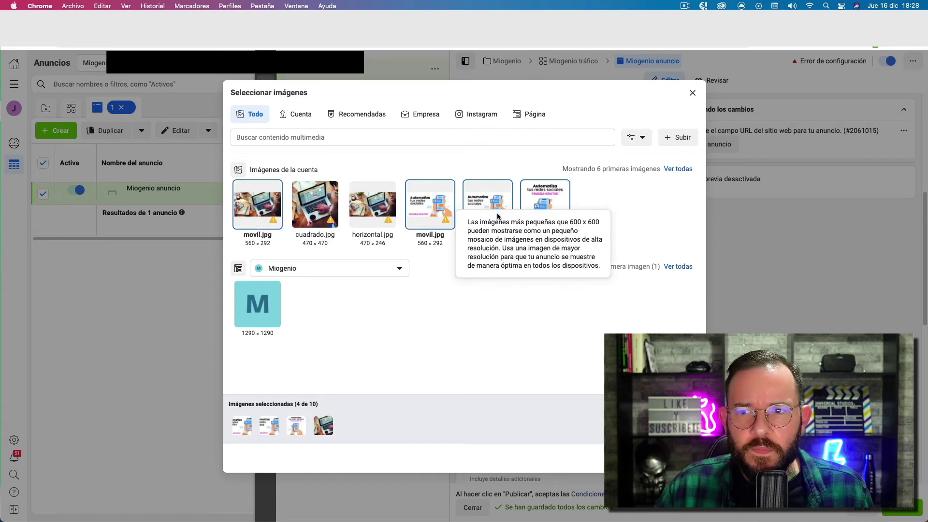
click(327, 203)
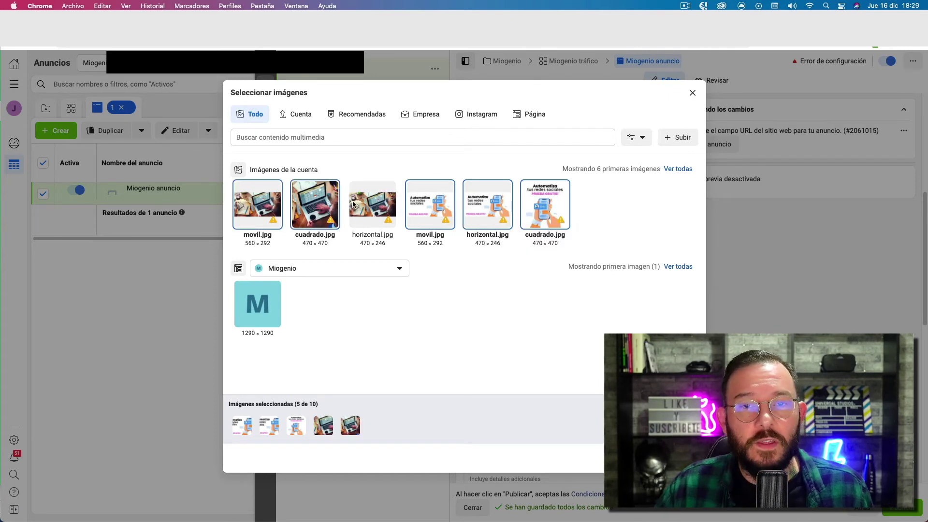
click(358, 207)
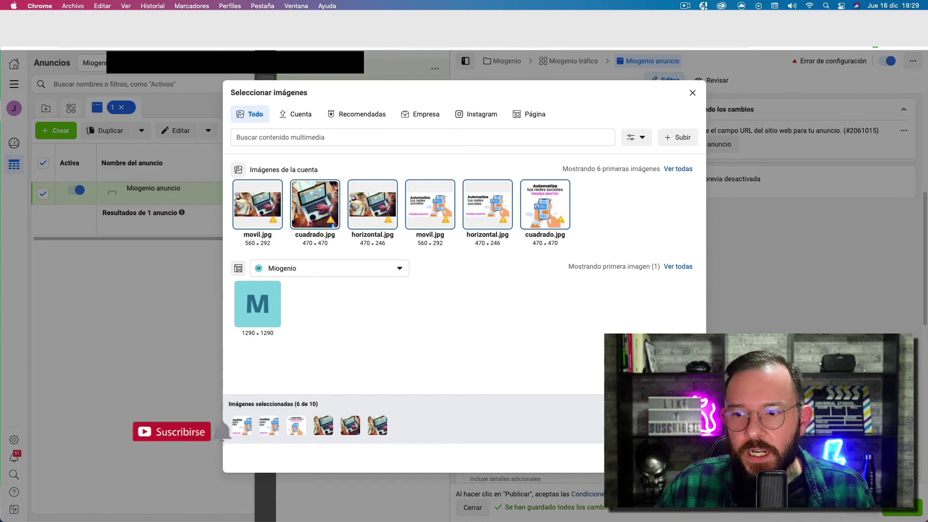
click(677, 458)
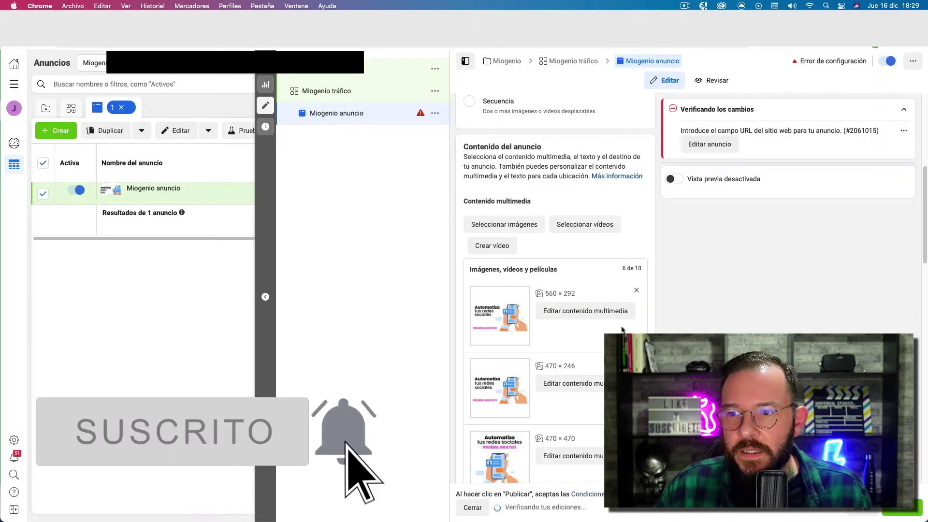
scroll(622, 329, down, 1)
scroll(624, 330, up, 4)
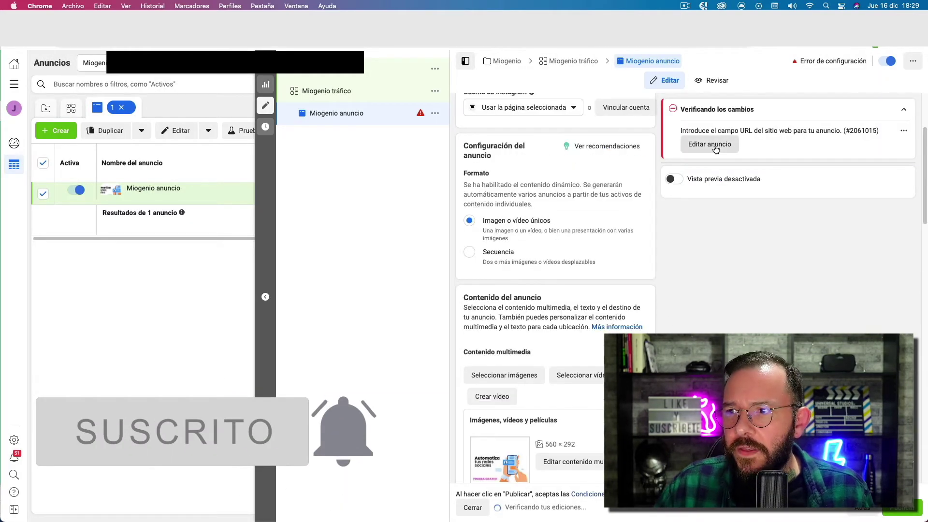
click(714, 145)
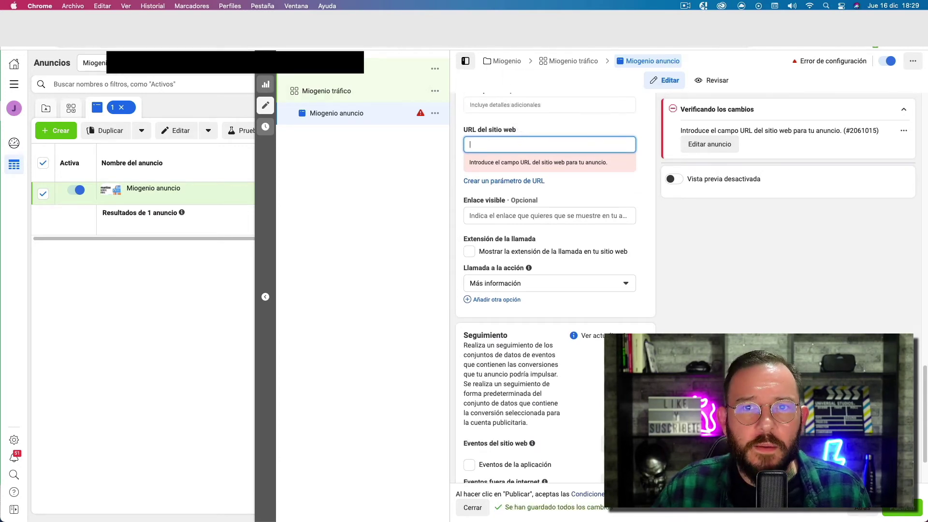
key(ctrl+Tab)
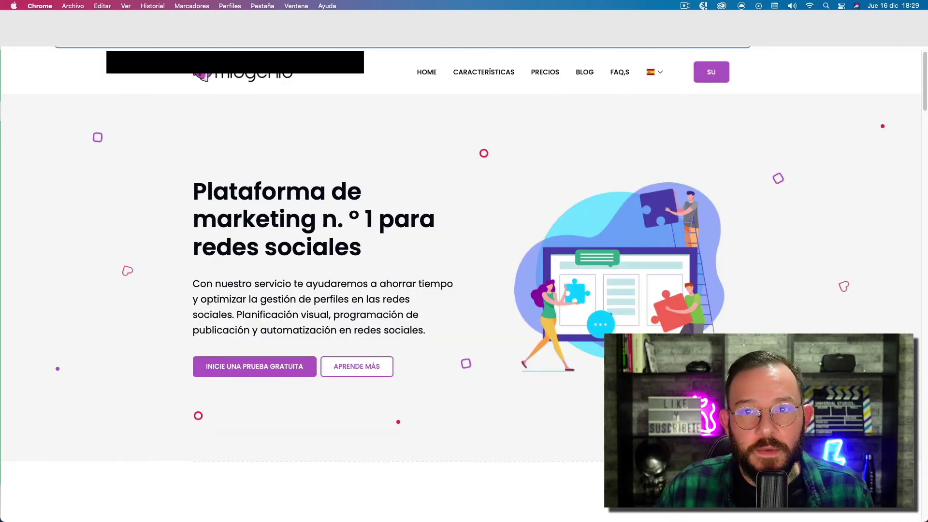
key(ctrl+shift+Tab)
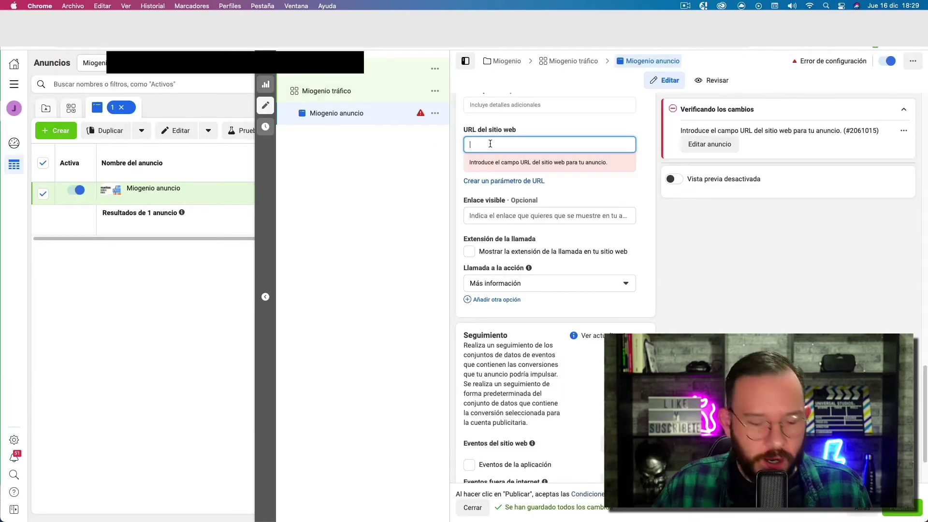
text(https://miogenio.com/)
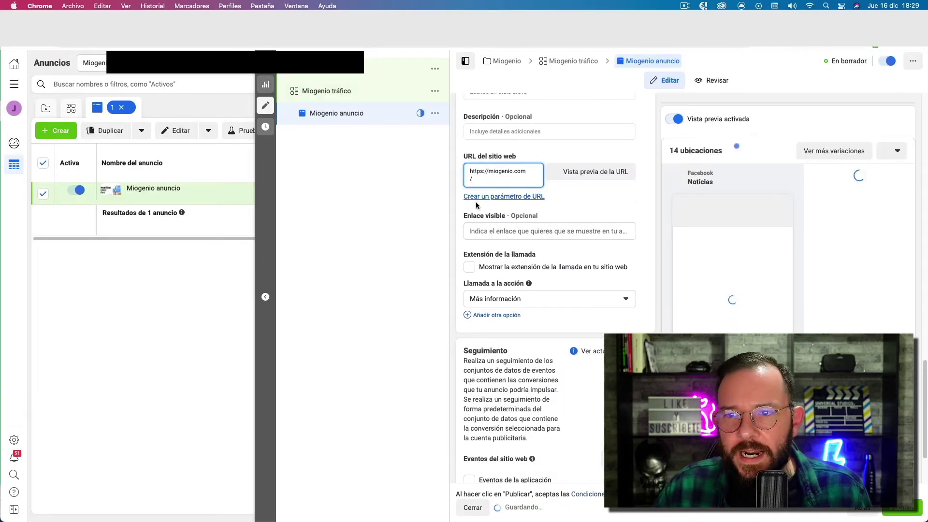
- Set the ad's primary text to "Plataforma de automatización de redes sociales"
scroll(474, 205, up, 2)
scroll(473, 205, up, 6)
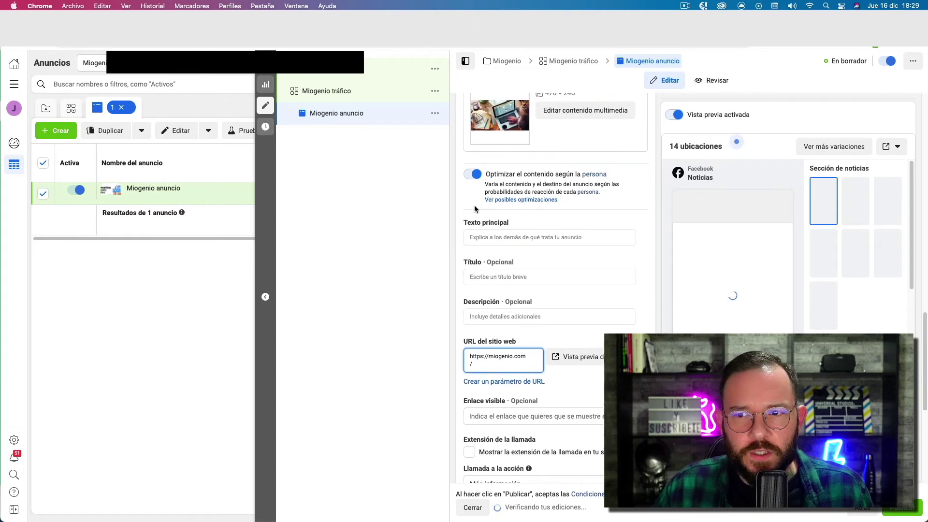
scroll(474, 205, down, 3)
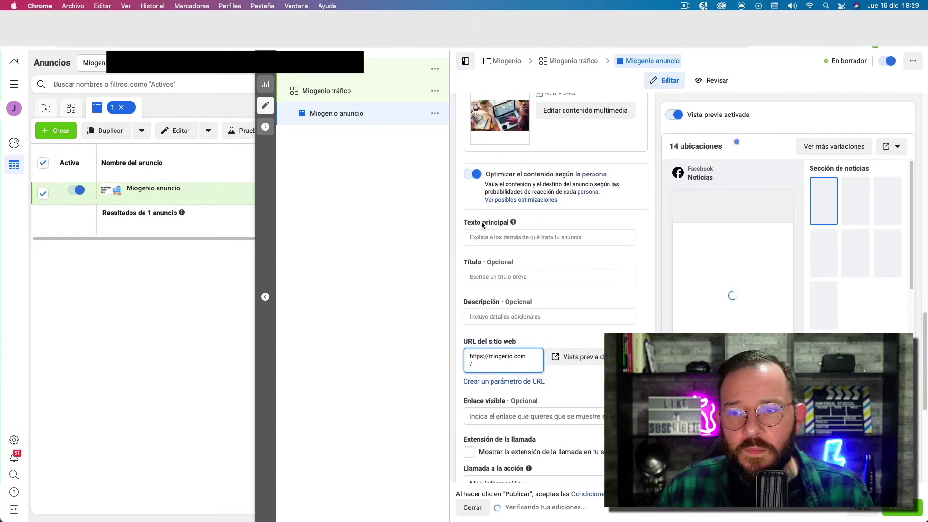
click(487, 240)
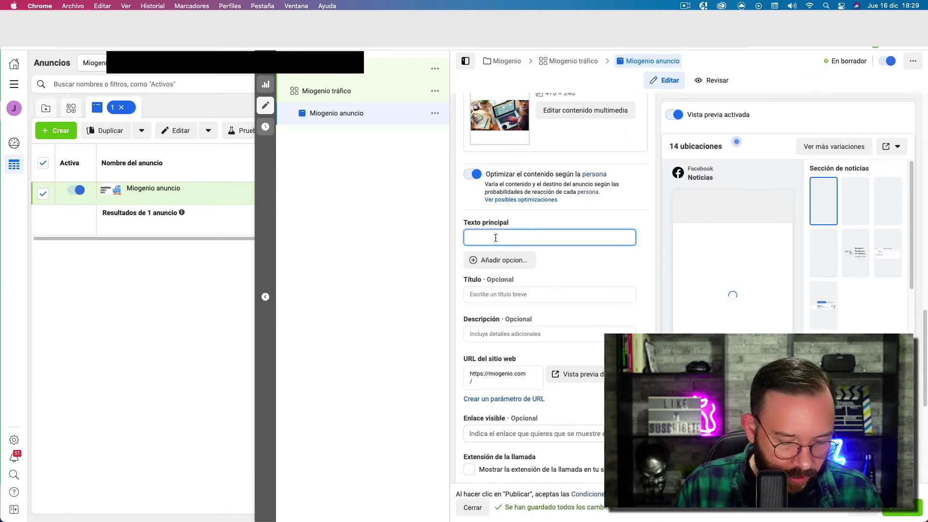
text(Plataforma de automatización de redes sociales)
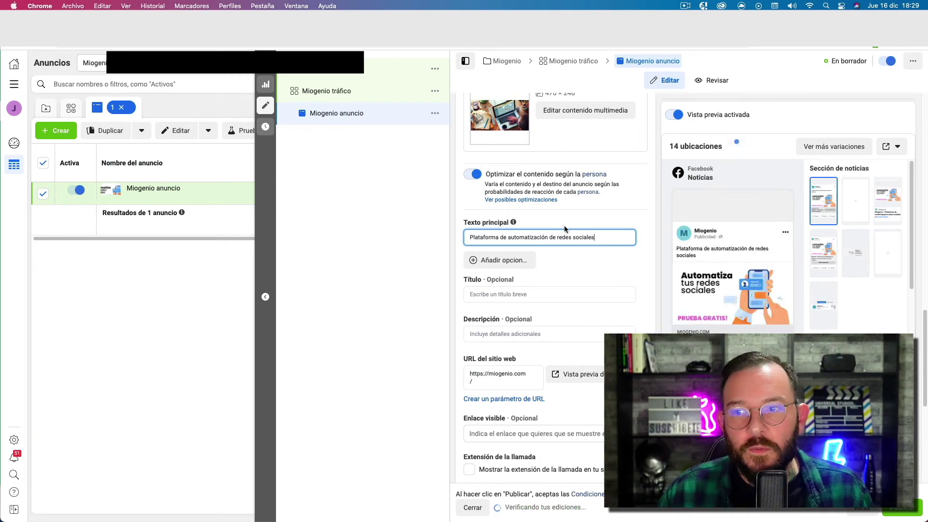
- Add two primary text options: "Automatiza los contenidos de tus redes sociales" and "Gestiona tus redes sociales automáticamente"
click(477, 261)
click(484, 262)
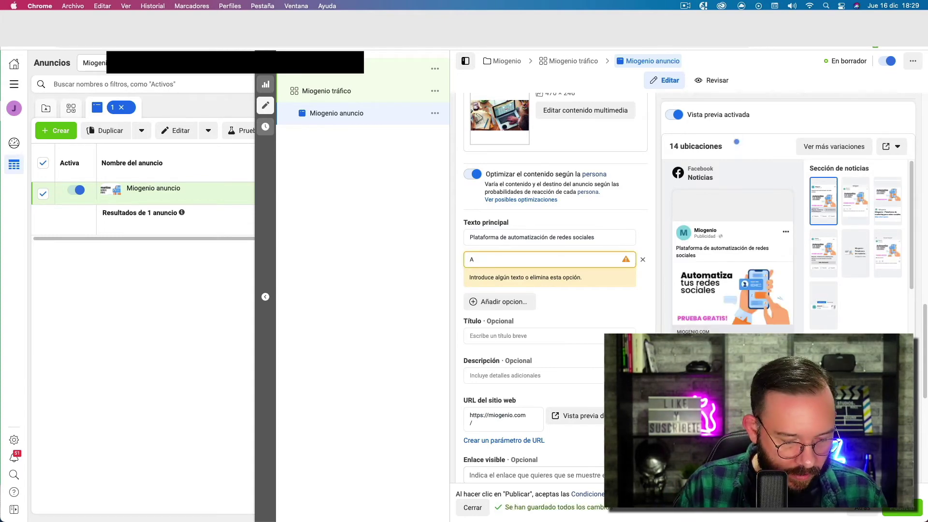
text(Automatiza los contenidos de tus redes sociales)
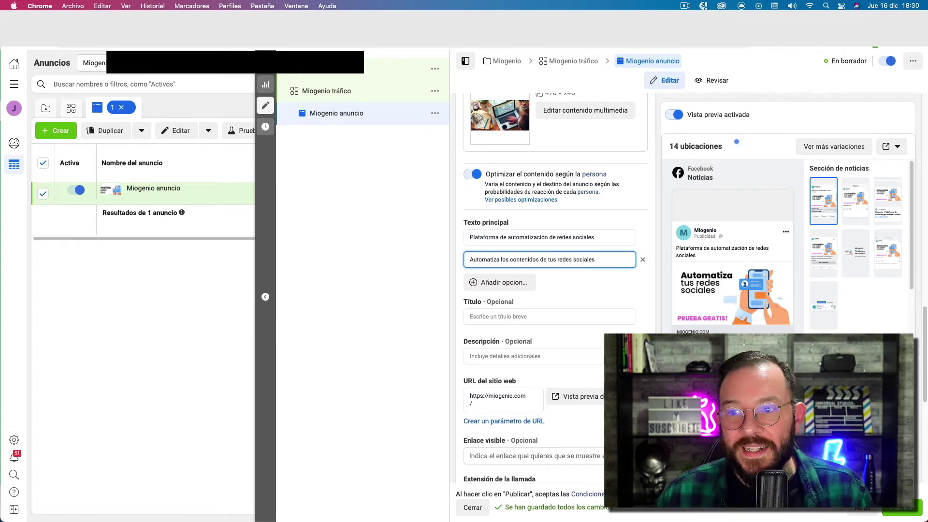
click(502, 286)
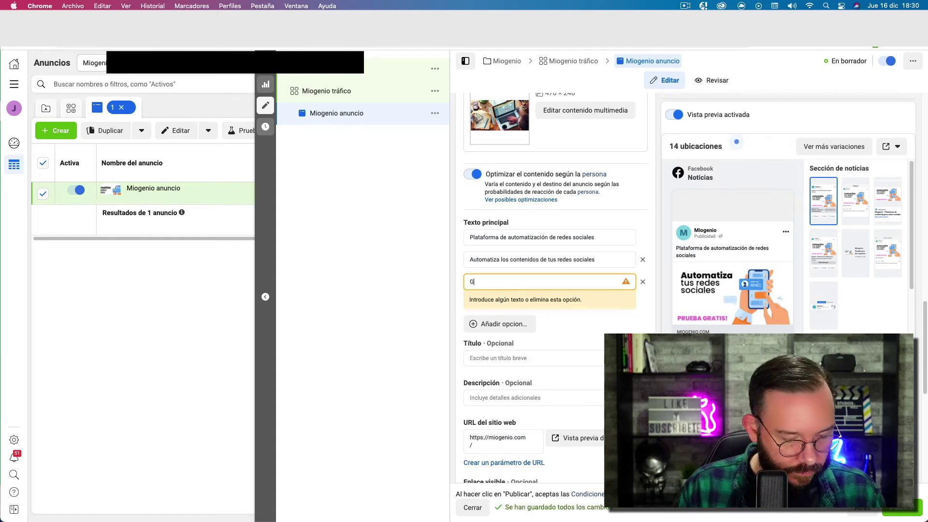
text(Gestiona tus redes sociales automáticamente)
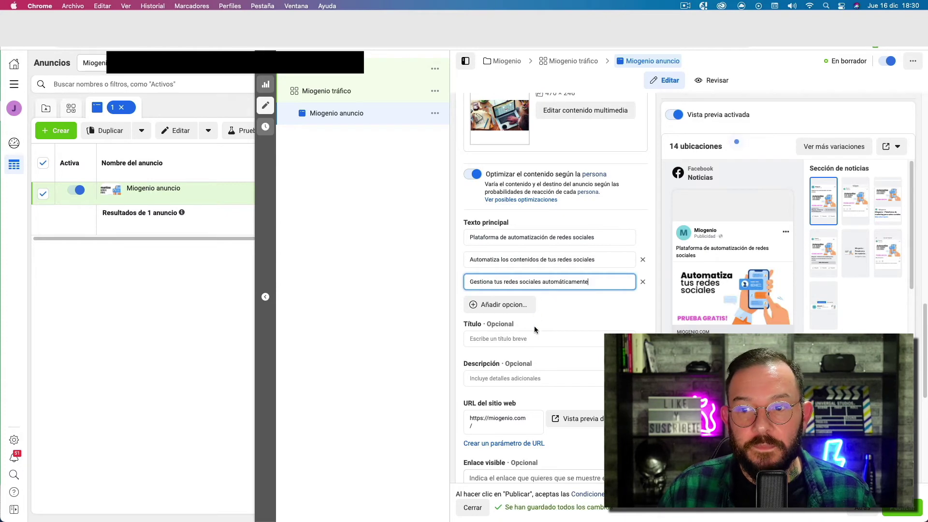
- Leave the ad's title empty and set its description to "Prueba gratuita 30 días"
scroll(561, 247, down, 3)
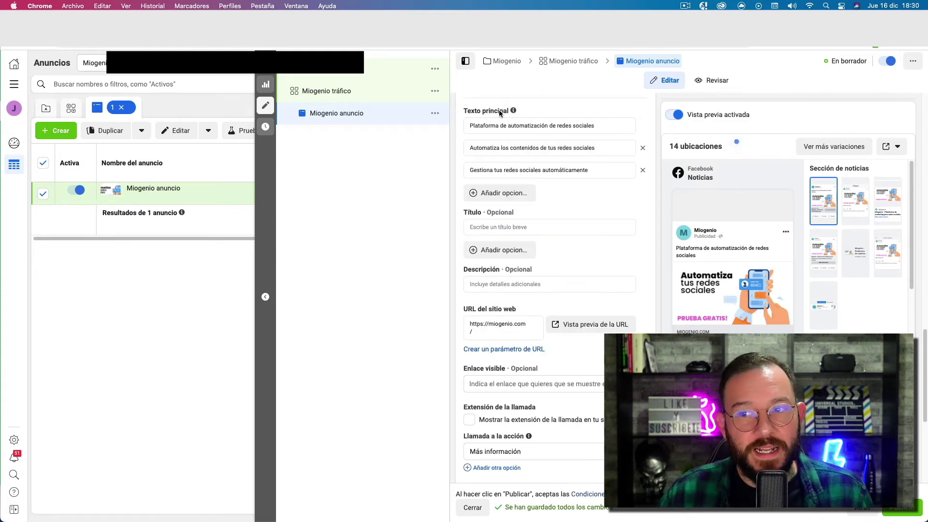
mouse_move(732, 266)
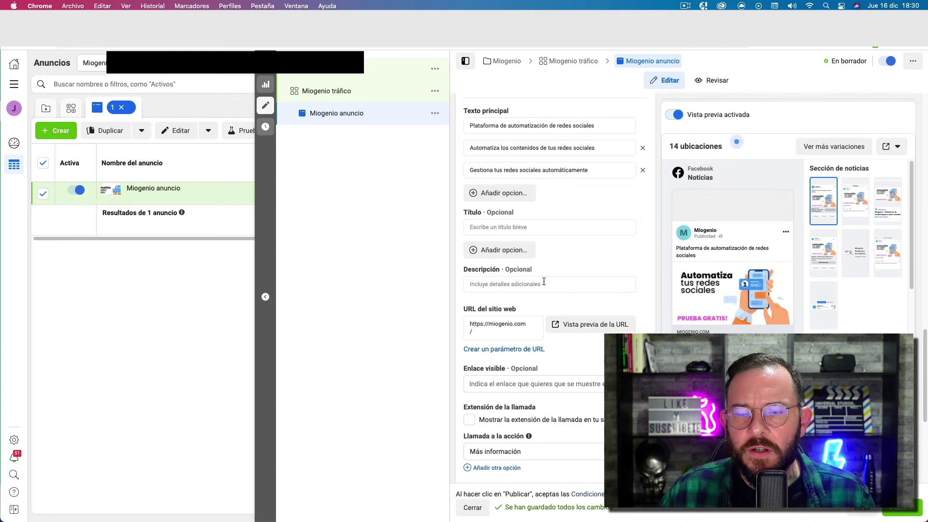
click(545, 286)
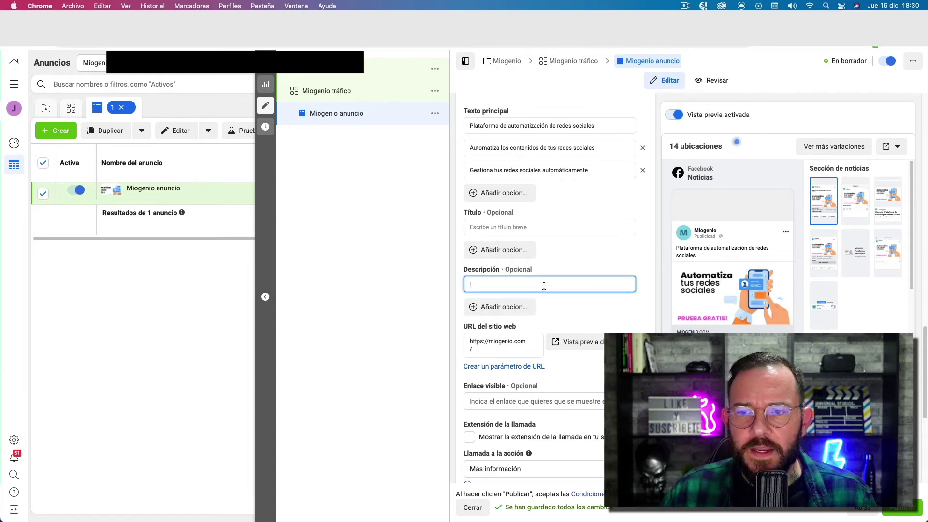
text(Prueba gratuita 30 días)
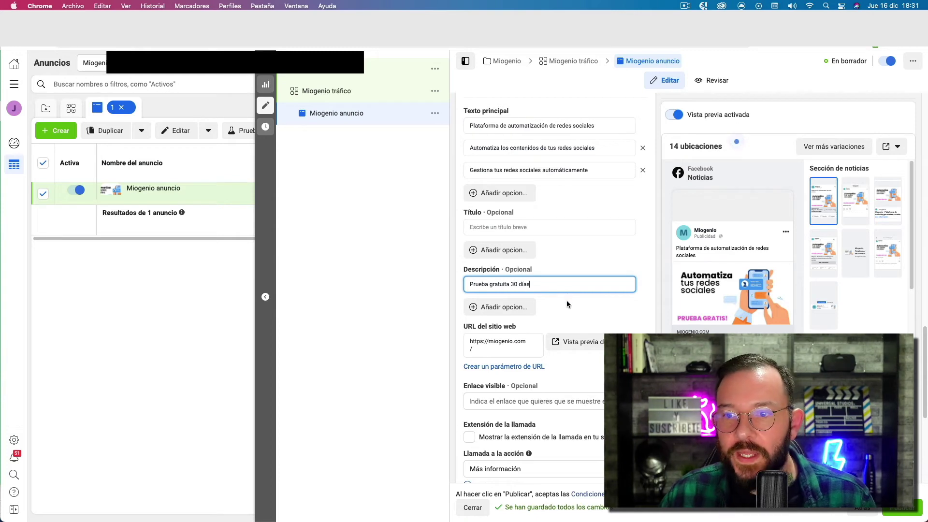
- Review the ad's visible link, call extension and call to action options against the Facebook news feed preview
scroll(567, 300, down, 1)
scroll(563, 303, down, 1)
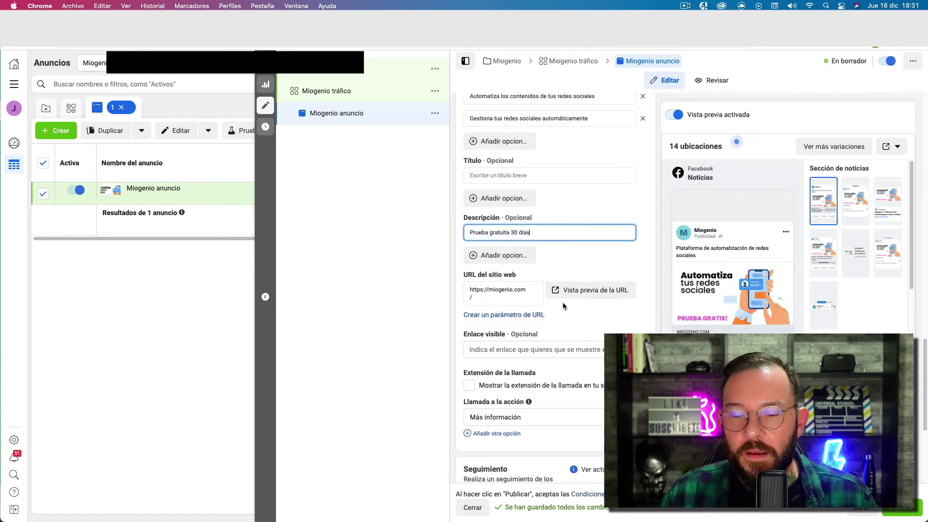
scroll(563, 303, down, 1)
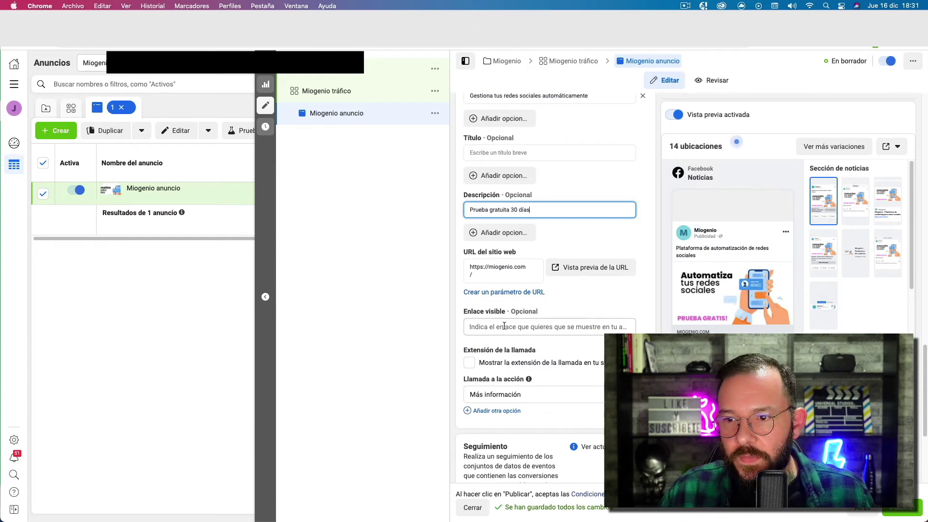
mouse_move(726, 290)
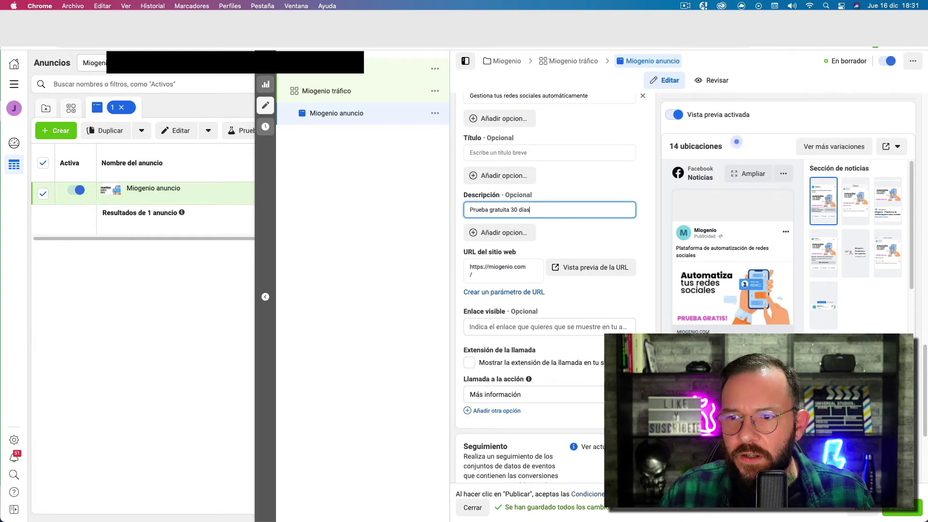
scroll(718, 332, down, 3)
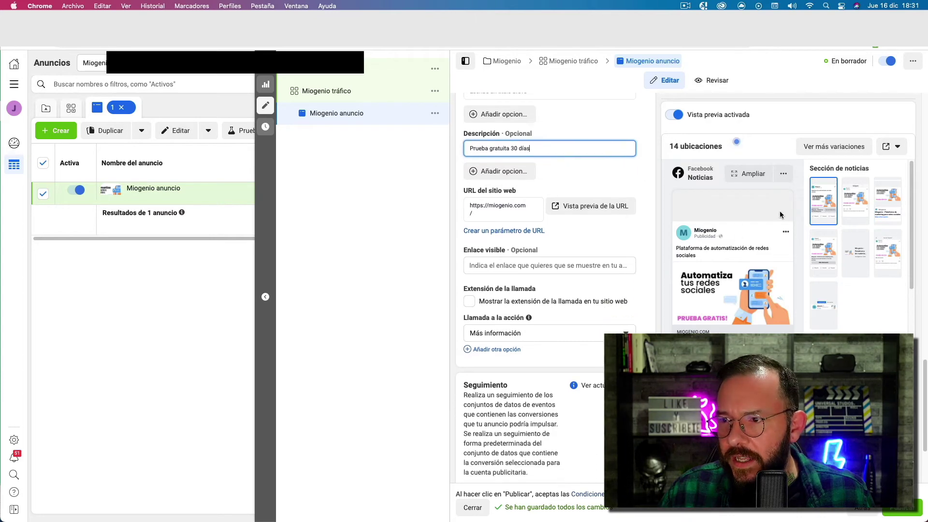
- Preview the ad in the Instagram feed and Facebook video feeds placements, and look over its link and tracking options
click(869, 203)
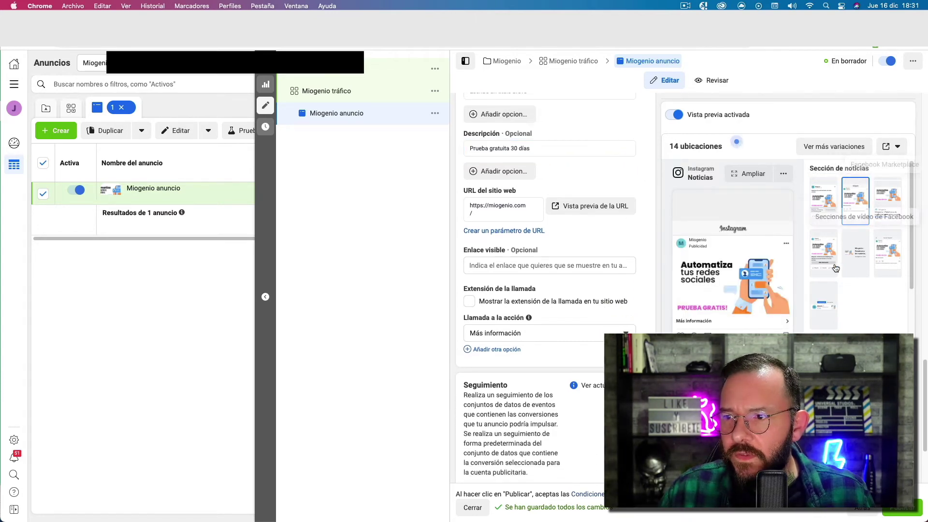
click(820, 252)
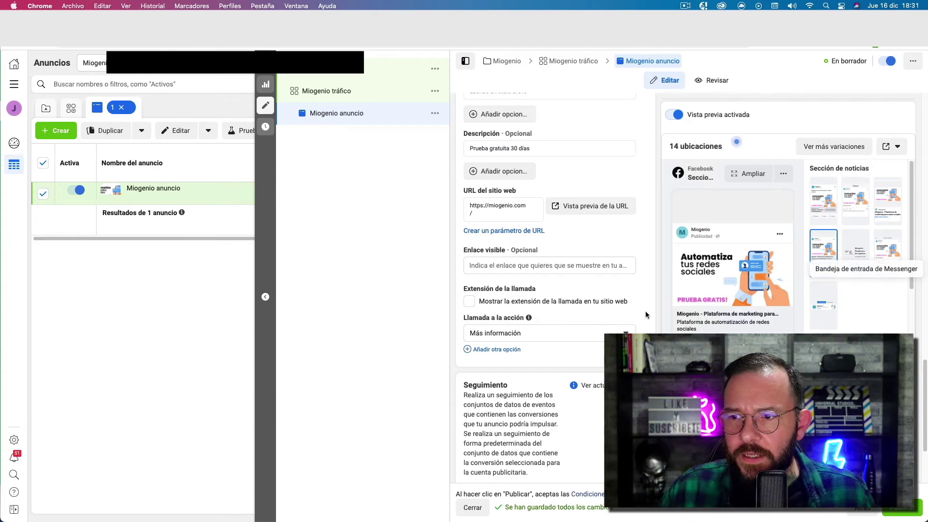
scroll(621, 333, down, 3)
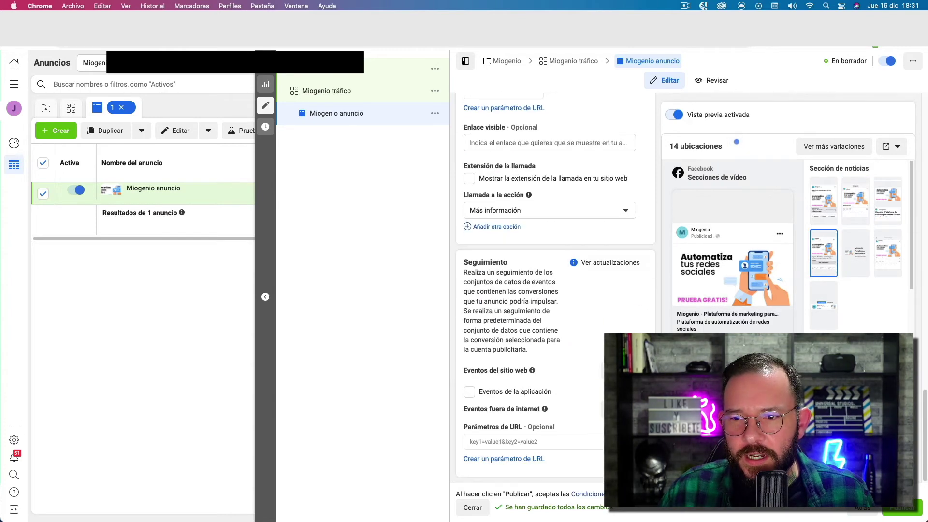
scroll(586, 311, up, 2)
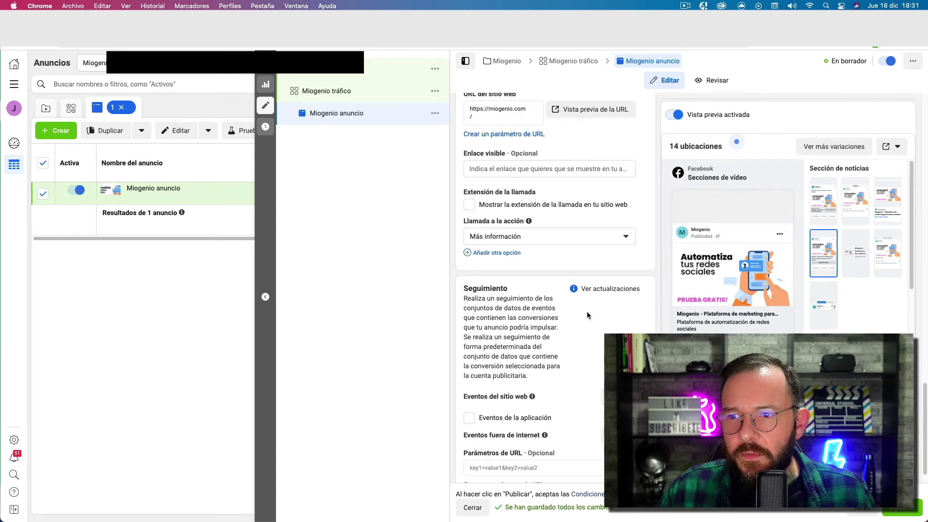
scroll(587, 315, up, 2)
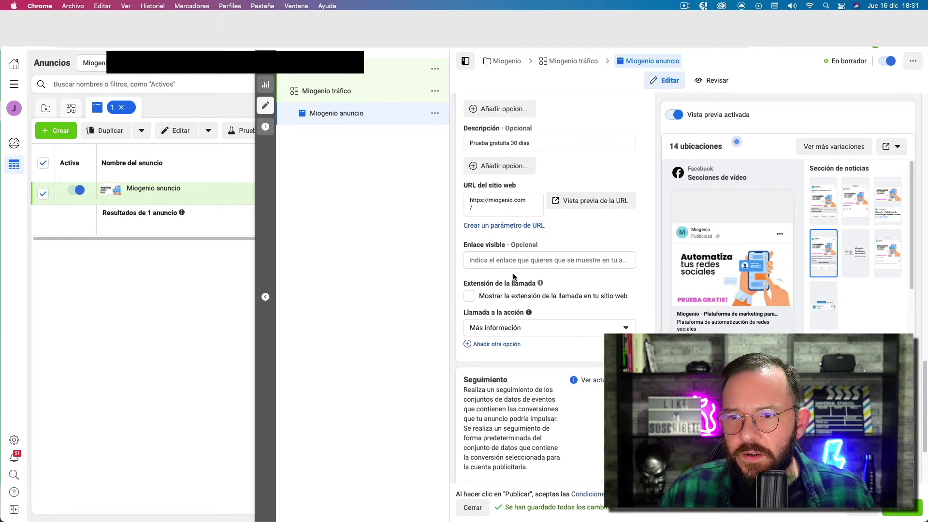
scroll(521, 257, up, 1)
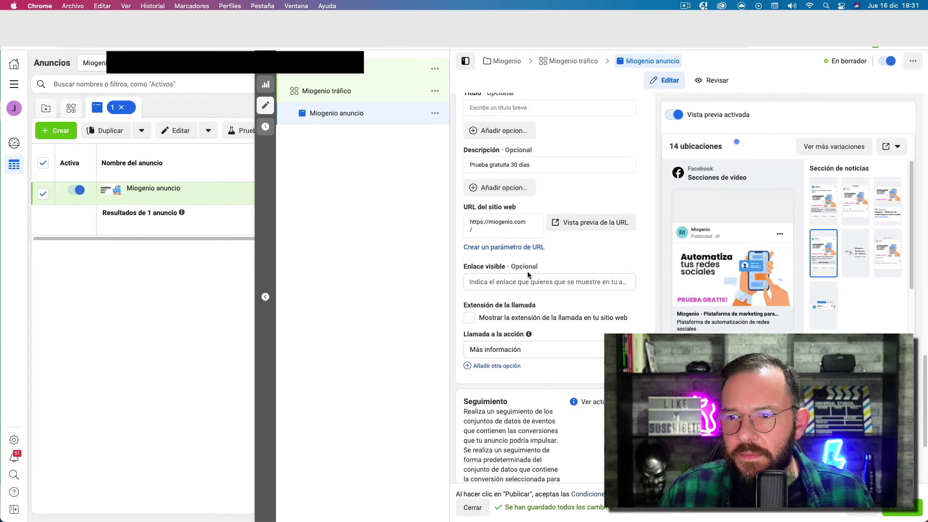
- Set the ad's call to action to Registrarte and enable application events in its tracking settings
scroll(528, 275, down, 1)
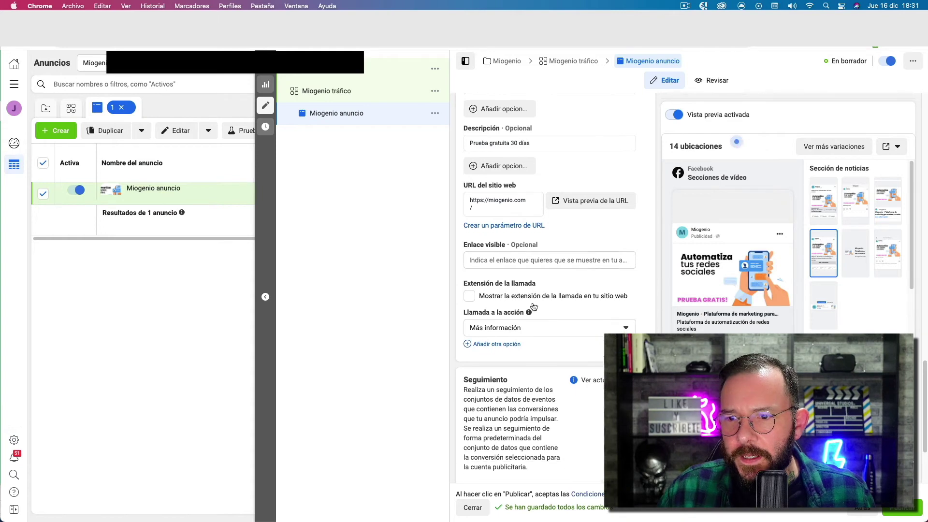
click(541, 330)
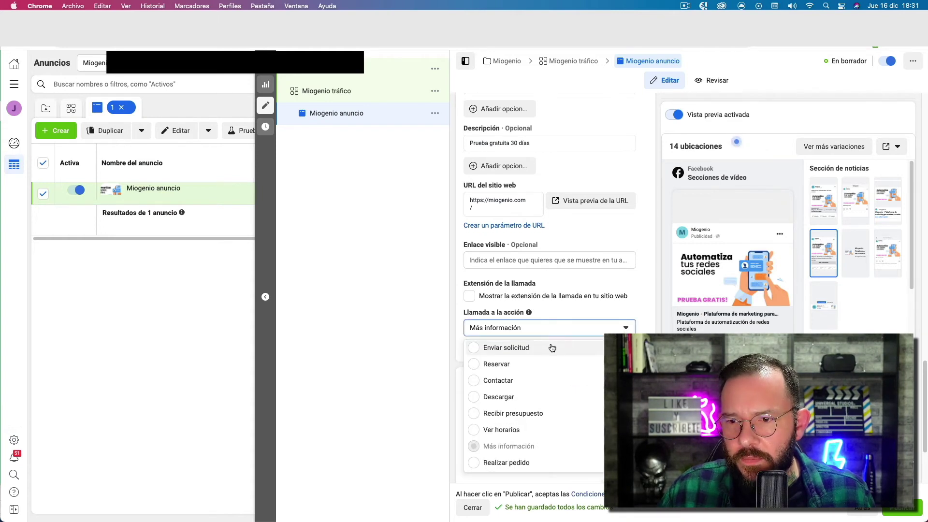
scroll(556, 382, down, 4)
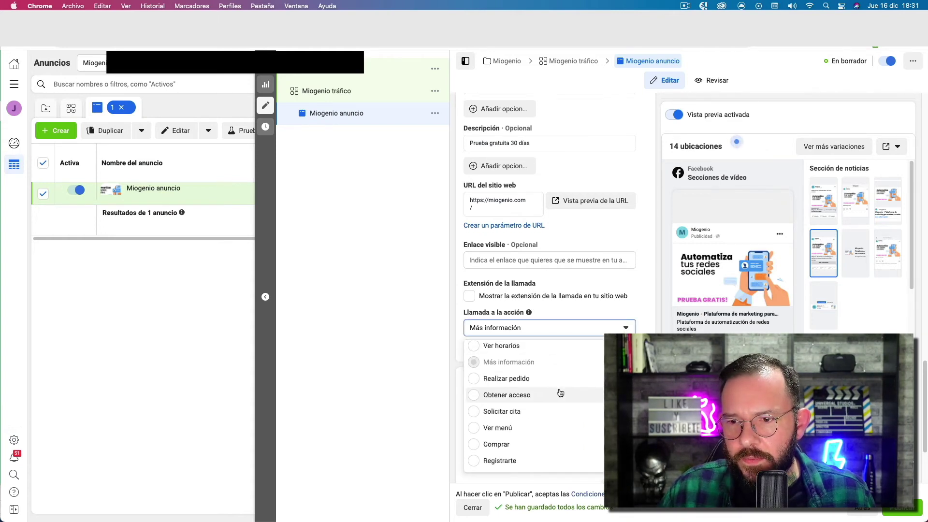
scroll(559, 392, down, 3)
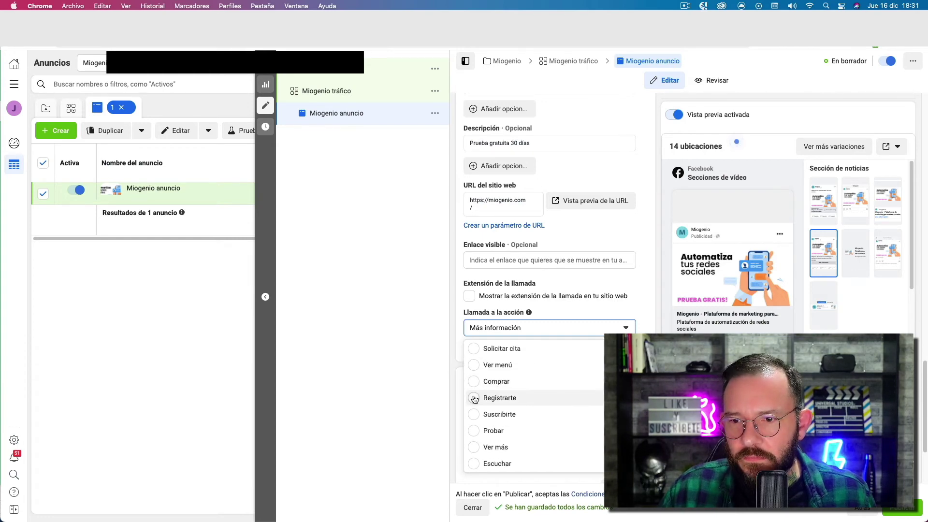
click(486, 398)
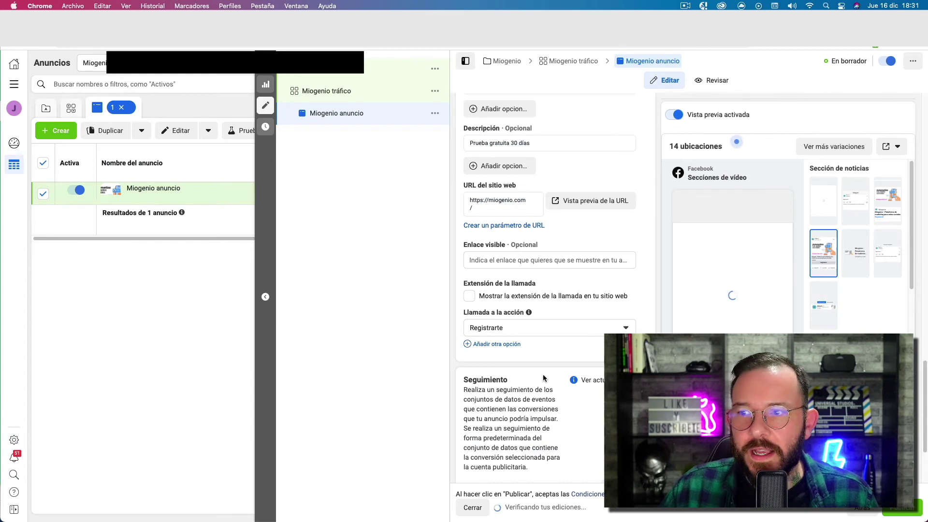
scroll(544, 377, down, 3)
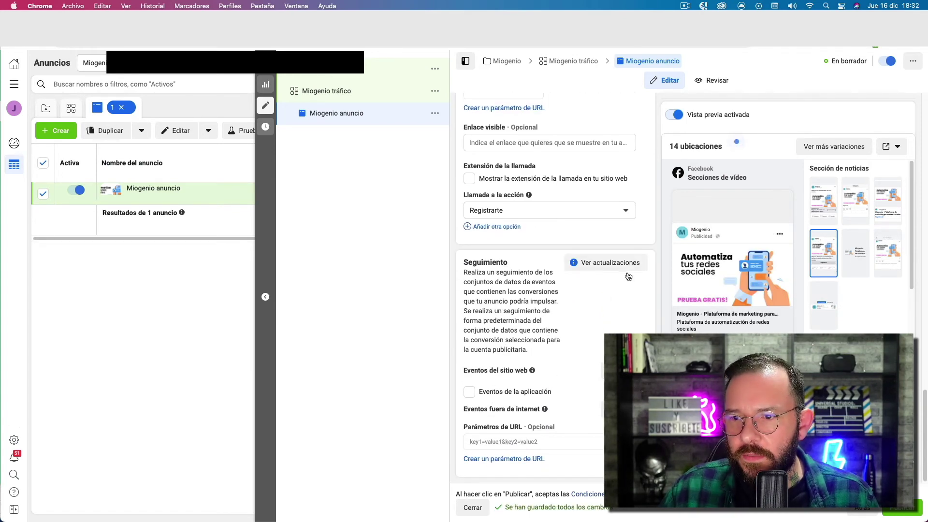
click(469, 392)
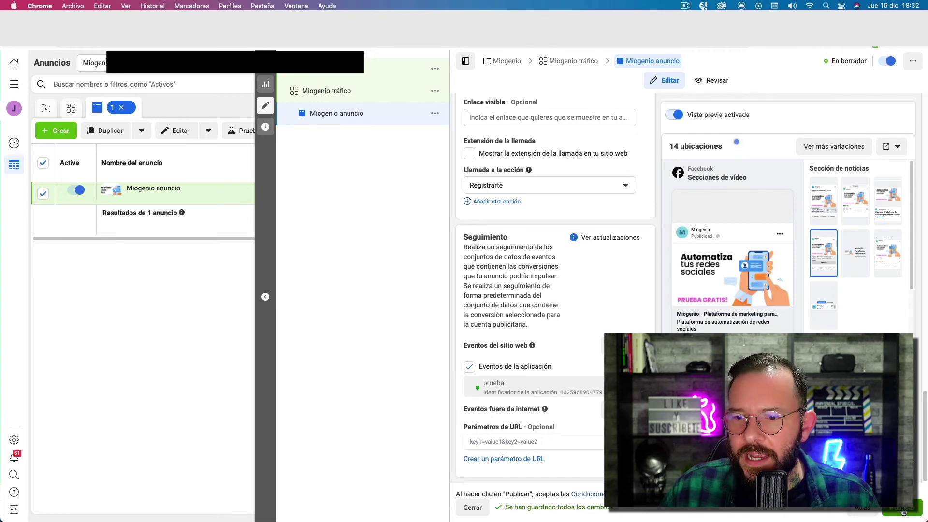
- Look over the ad's primary texts, title, description and website URL once more
scroll(604, 313, up, 10)
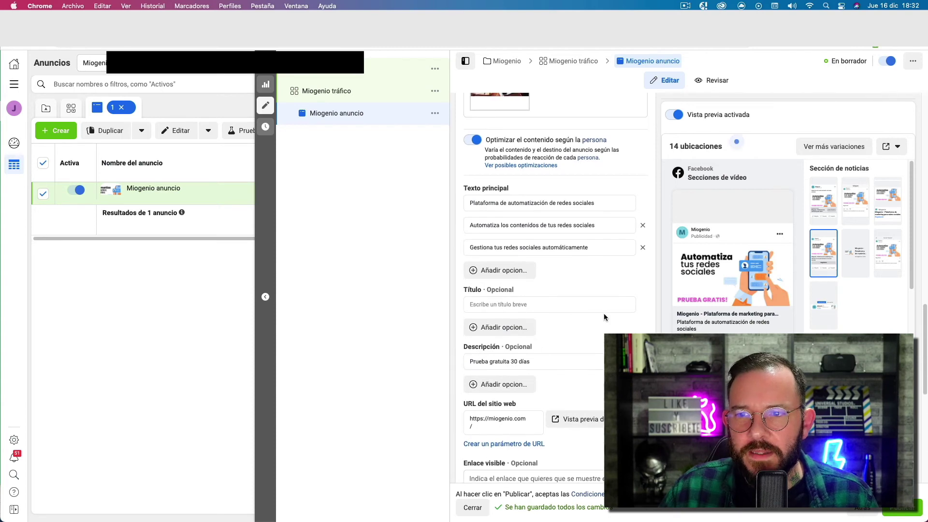
scroll(605, 313, down, 3)
click(493, 206)
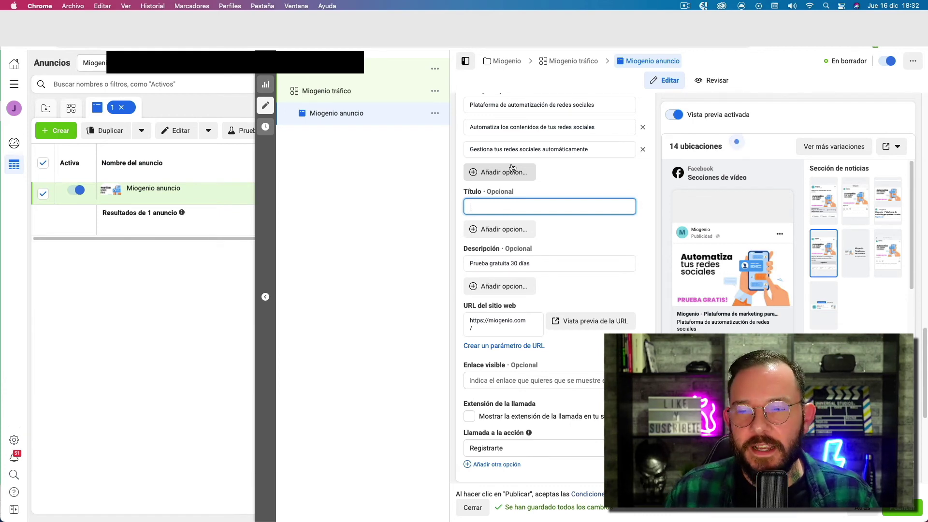
scroll(544, 202, down, 10)
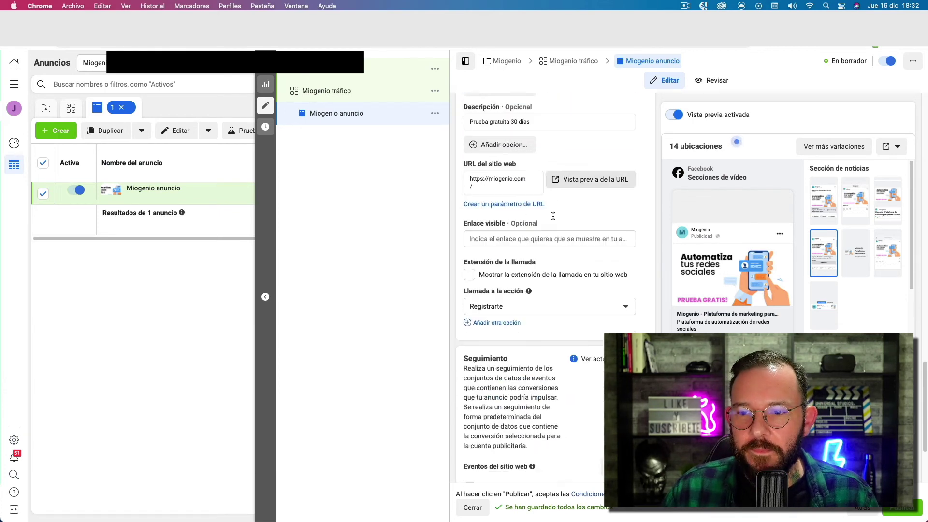
scroll(553, 216, up, 15)
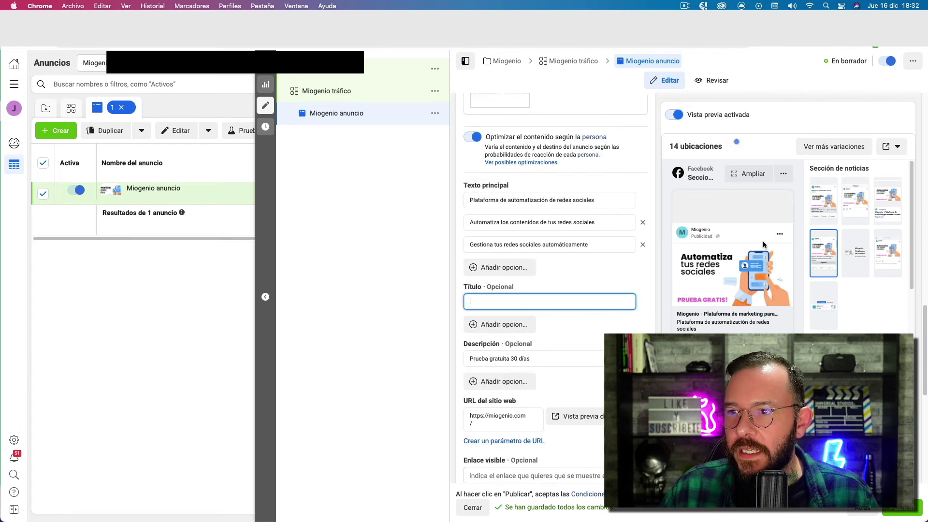
- Review the ad's configuration summary and its mobile Facebook video feeds preview, and return to editing the ad
click(724, 85)
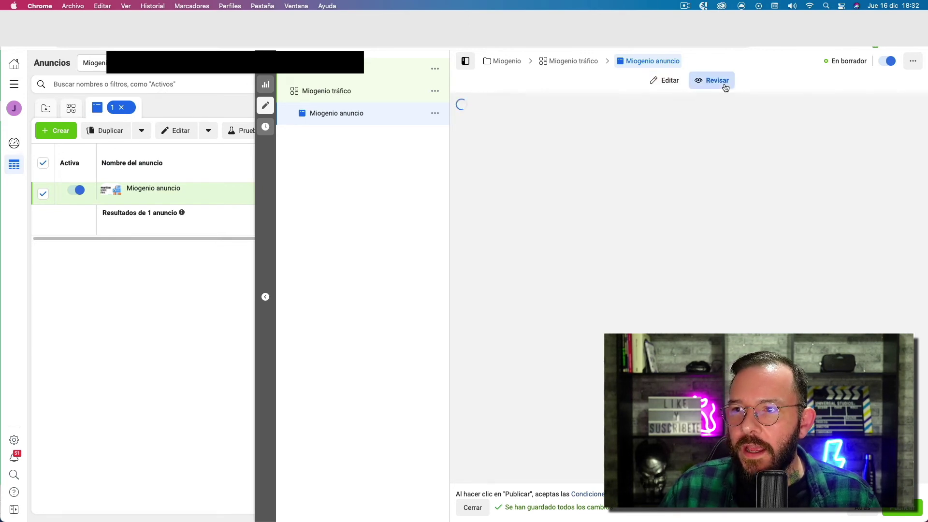
scroll(656, 271, down, 6)
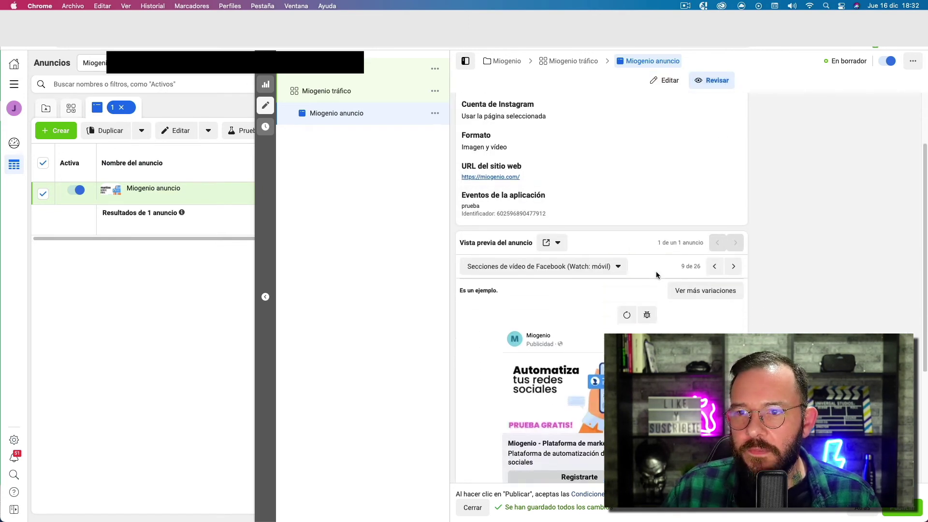
scroll(657, 275, up, 2)
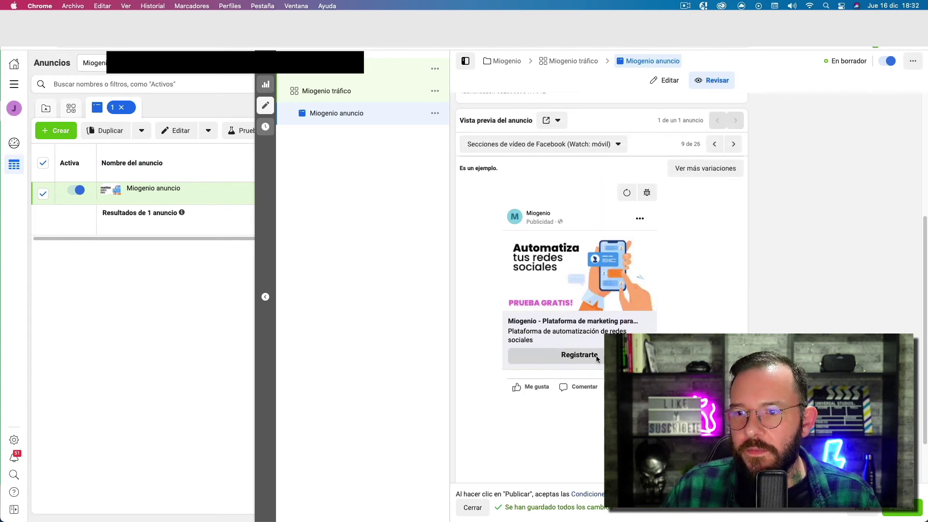
scroll(652, 307, up, 5)
scroll(558, 261, down, 5)
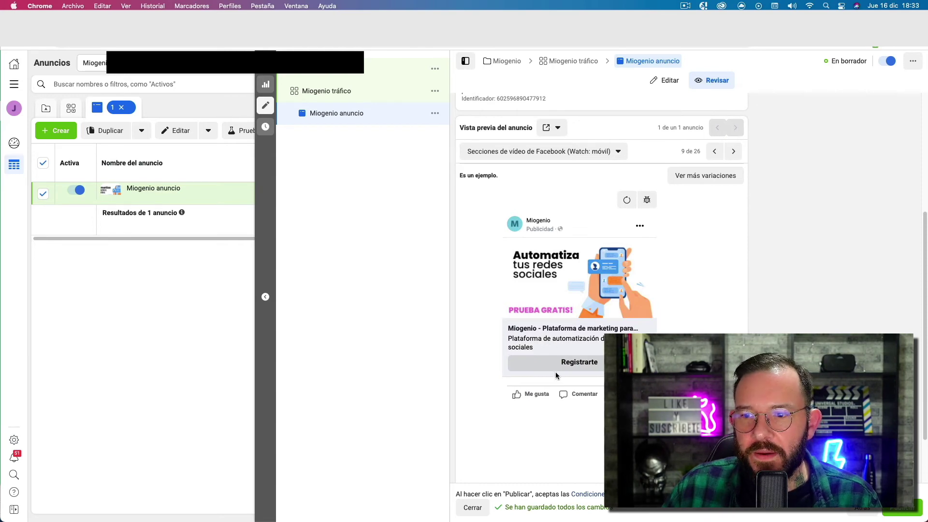
scroll(712, 294, up, 5)
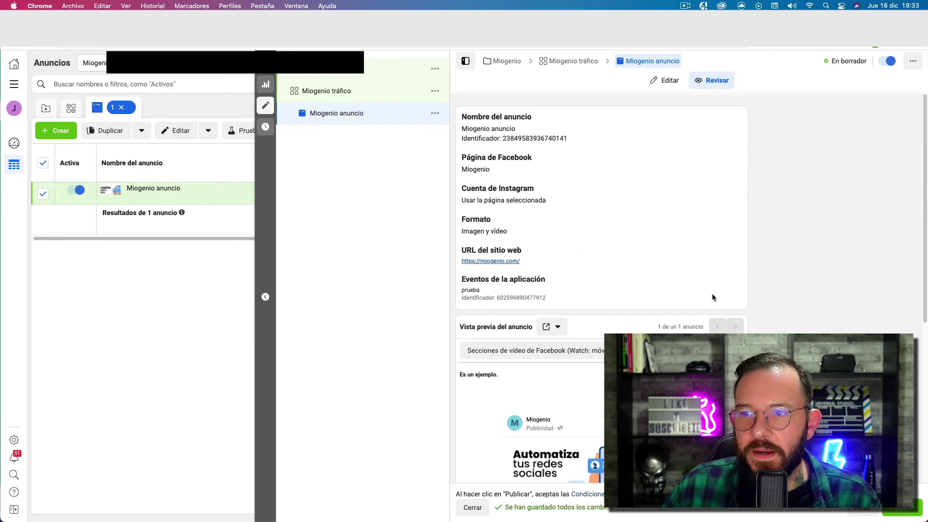
click(668, 80)
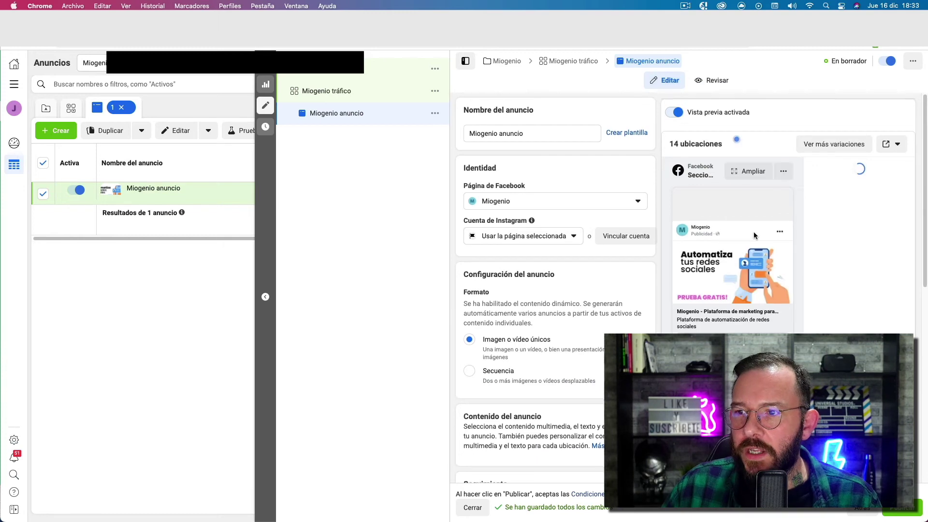
scroll(628, 319, down, 6)
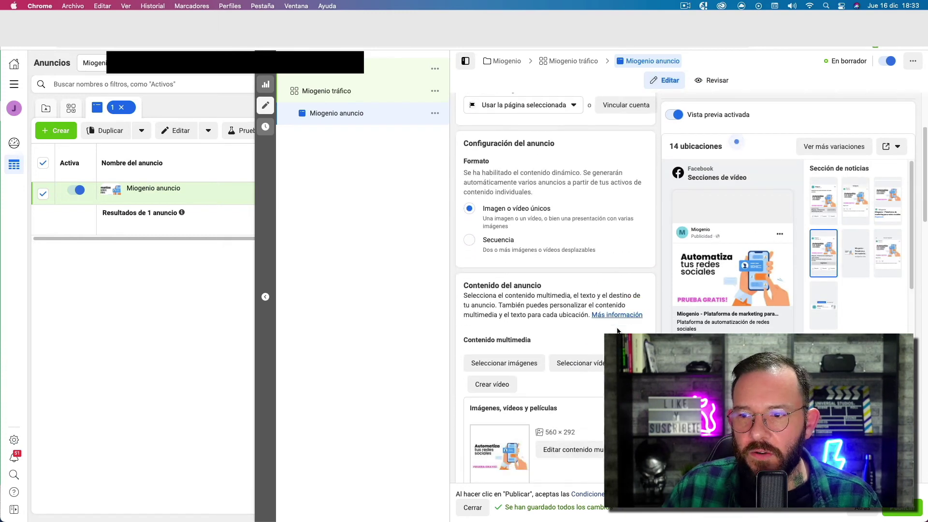
scroll(623, 331, down, 1)
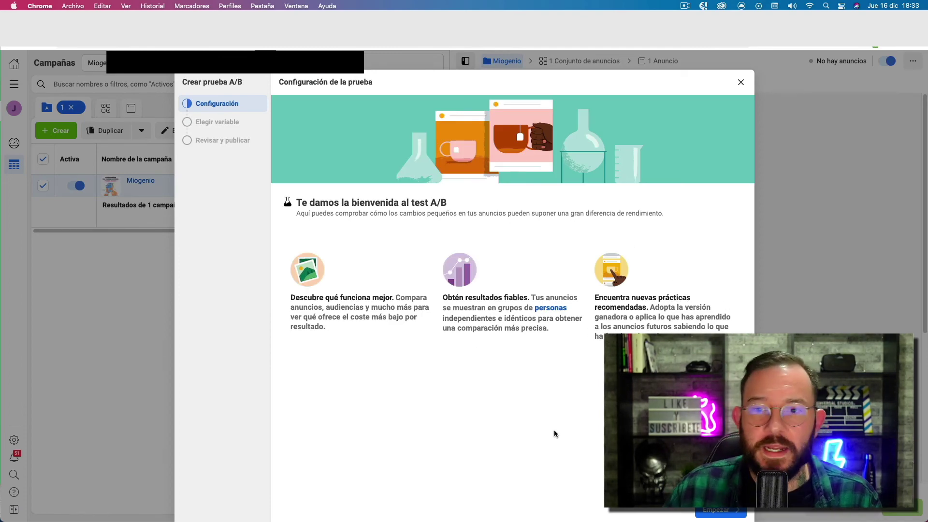
- Create an A/B test from a copy of Miogenio anuncio with Contenido as the test variable, and duplicate its ad set
click(727, 512)
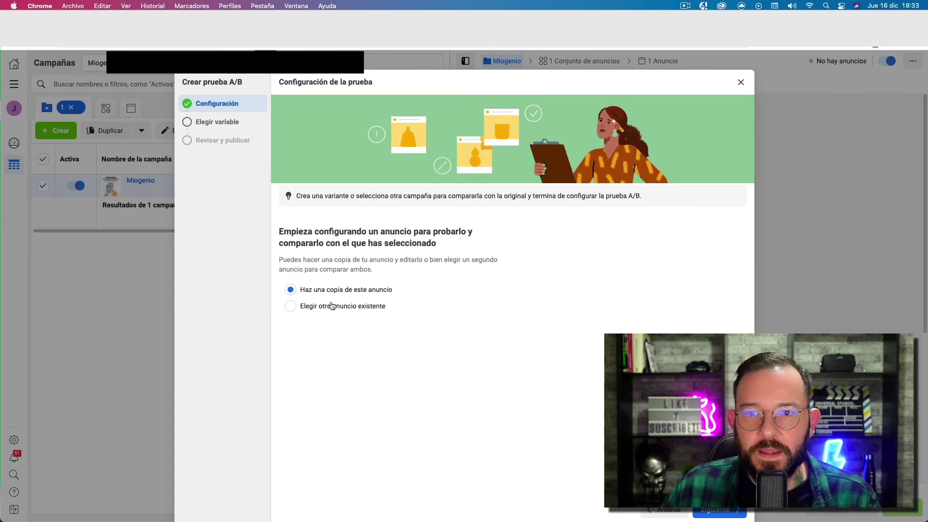
click(710, 511)
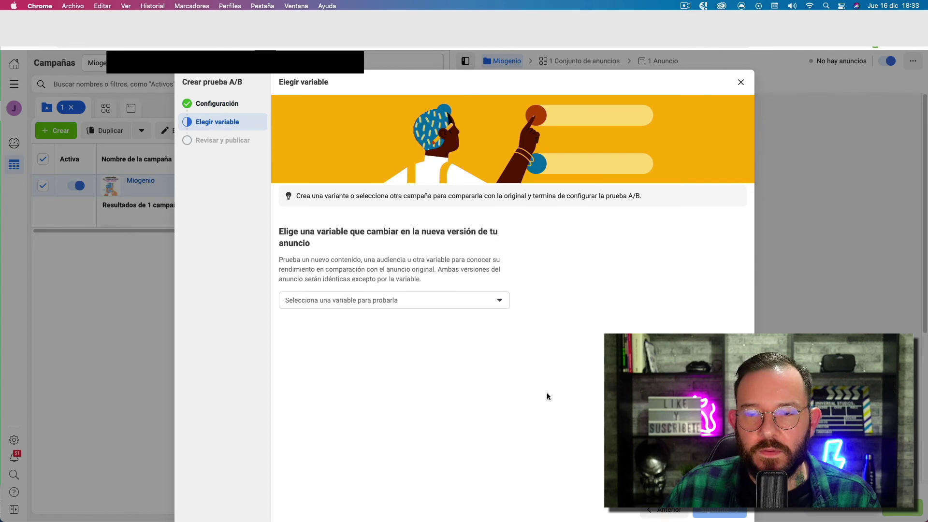
click(417, 304)
click(315, 321)
click(319, 280)
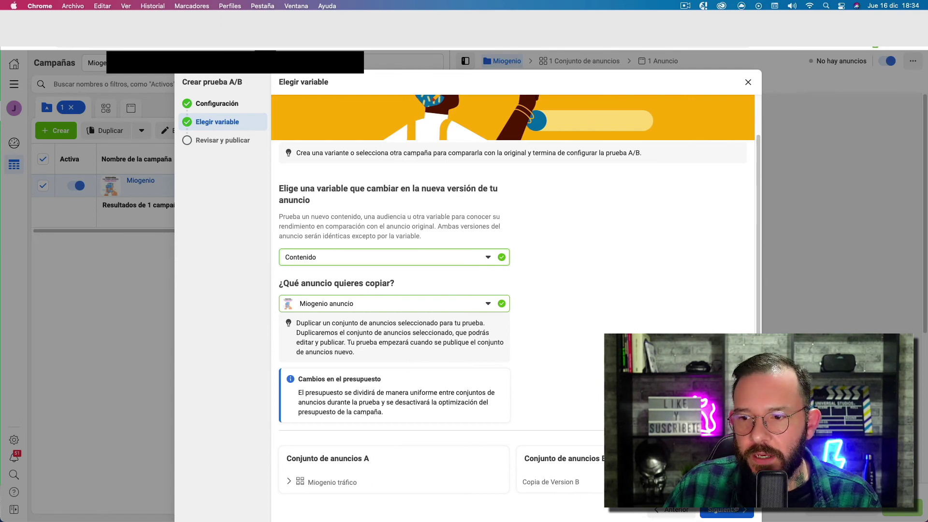
click(727, 510)
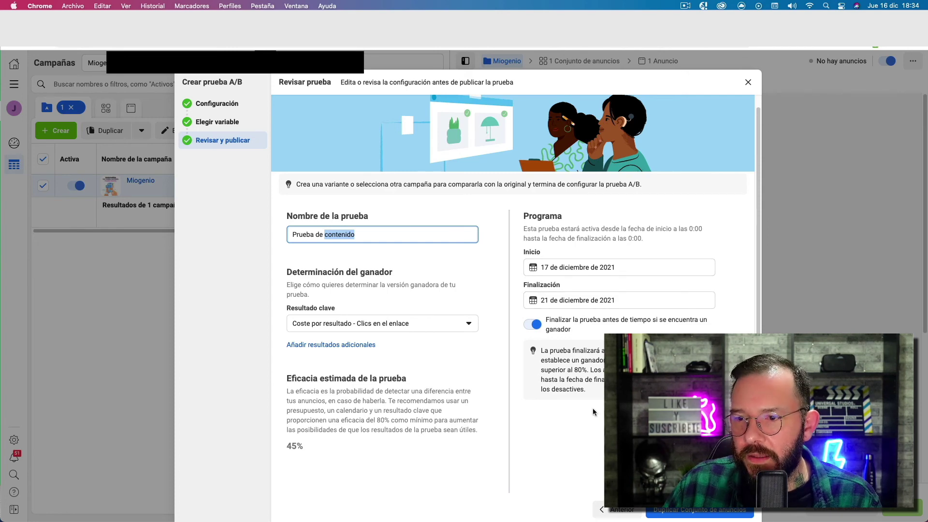
click(700, 510)
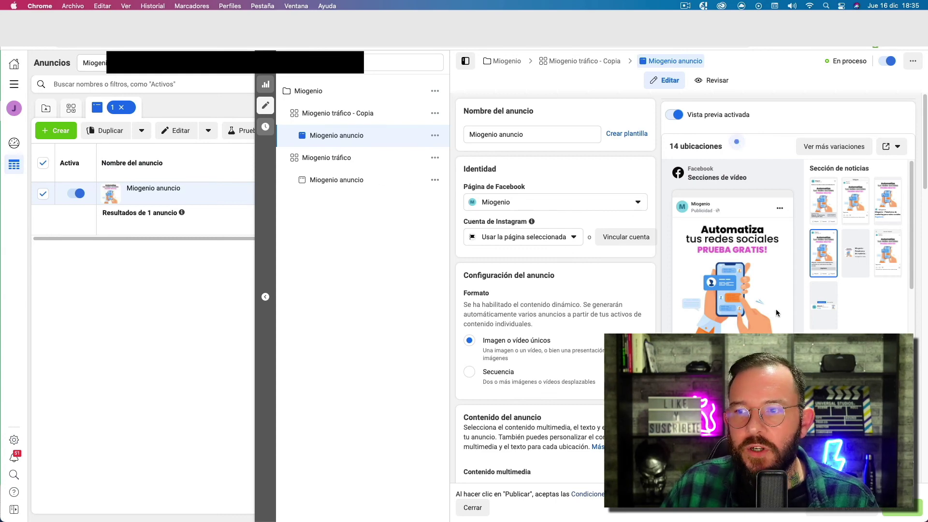
- Review the identity, format and images of the copied ad in the Miogenio tráfico - Copia ad set
mouse_move(747, 276)
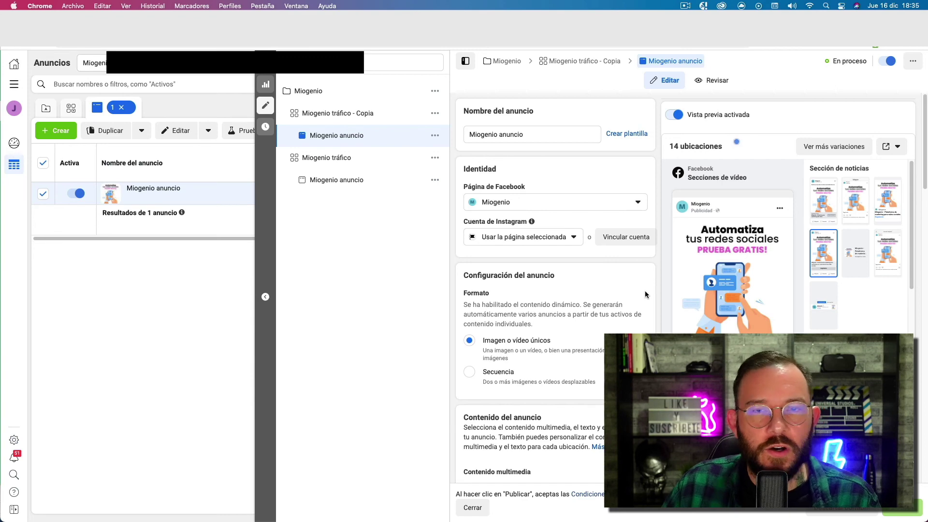
mouse_move(677, 338)
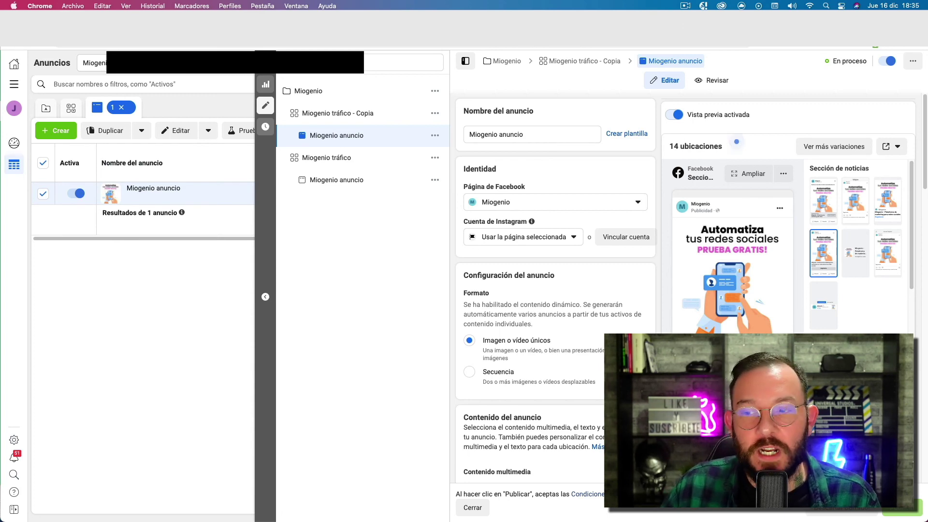
scroll(555, 290, down, 2)
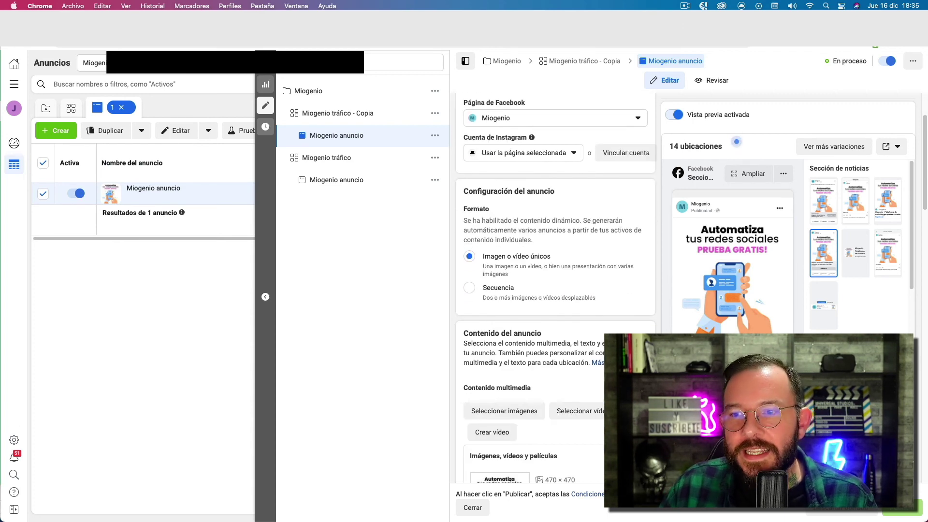
scroll(555, 290, down, 3)
scroll(567, 300, down, 5)
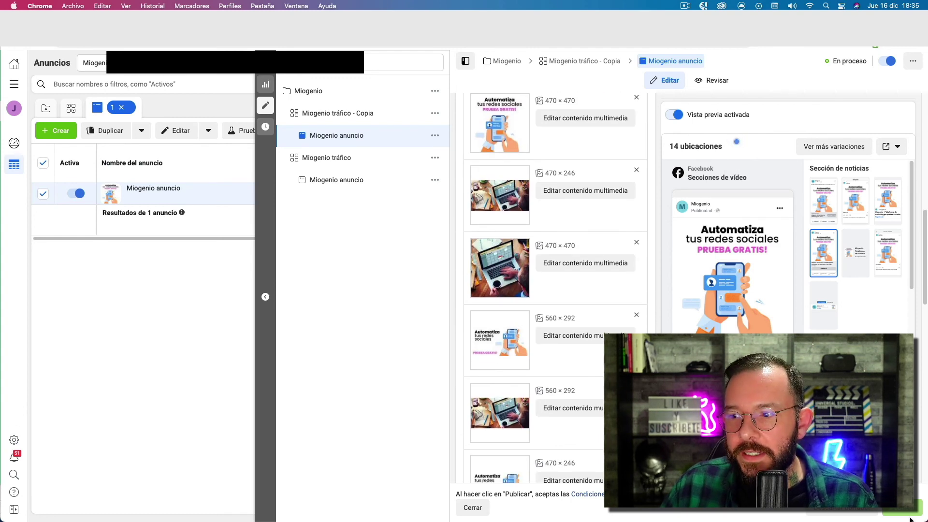
scroll(567, 301, down, 3)
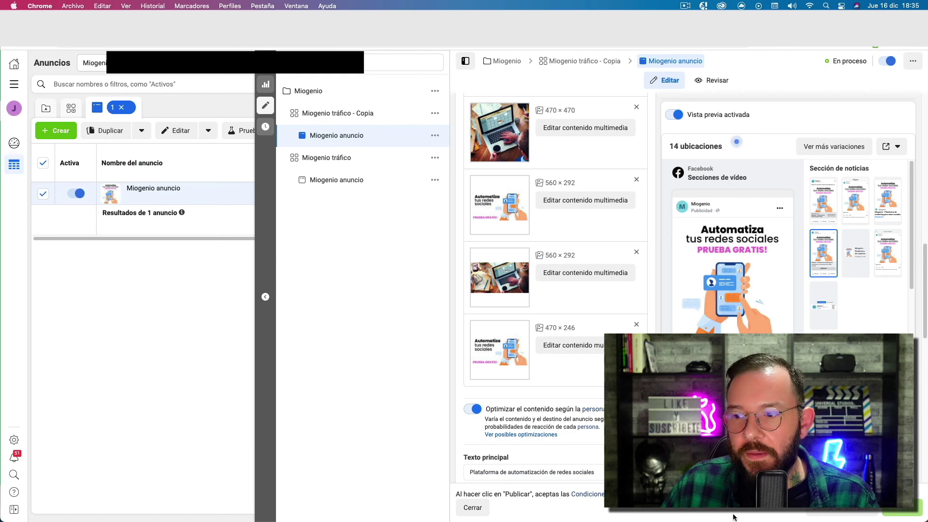
- Close the ad editor and check the details of the ad's delivery status
click(484, 507)
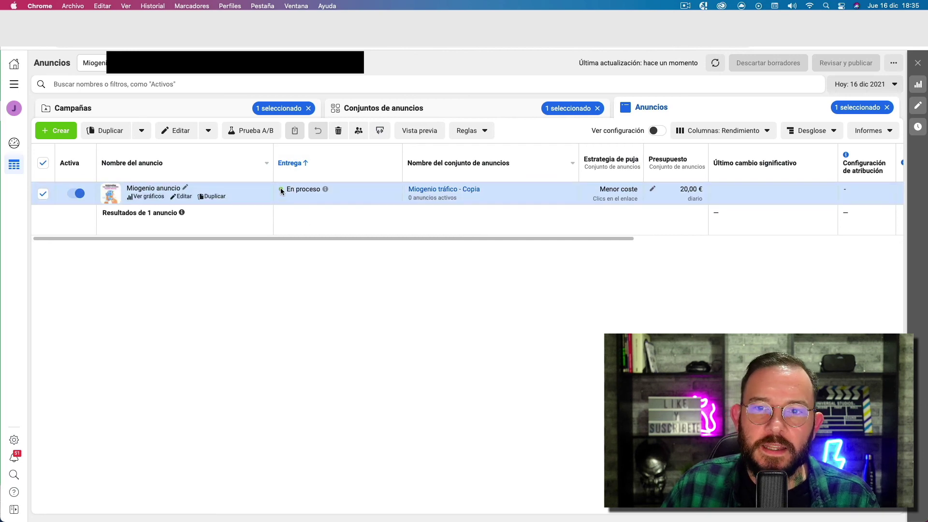
mouse_move(325, 189)
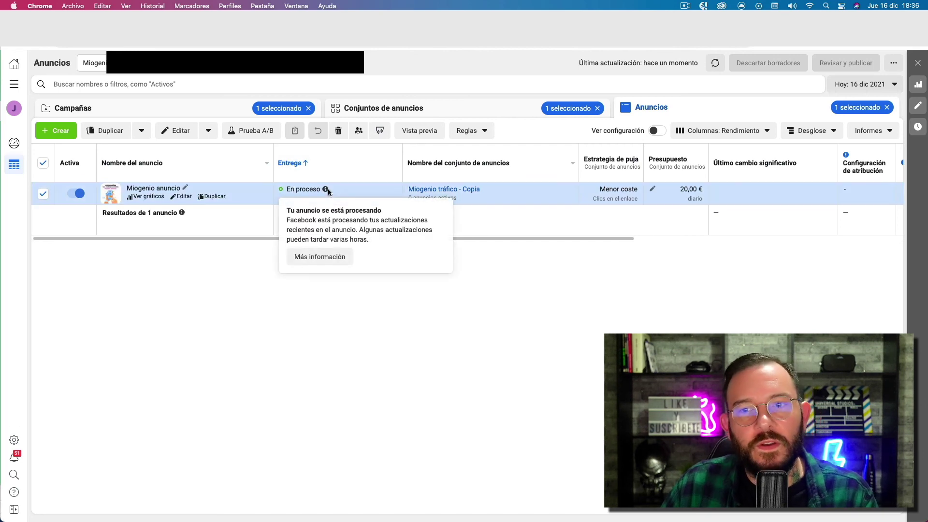